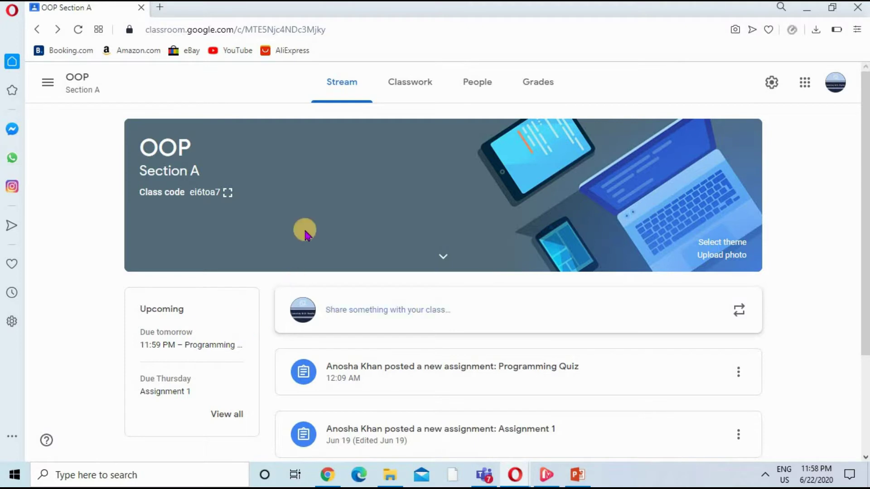
- Open the Programming Quiz form attached to the quiz assignment in the classwork, switch it to editing and look through its questions
click(400, 101)
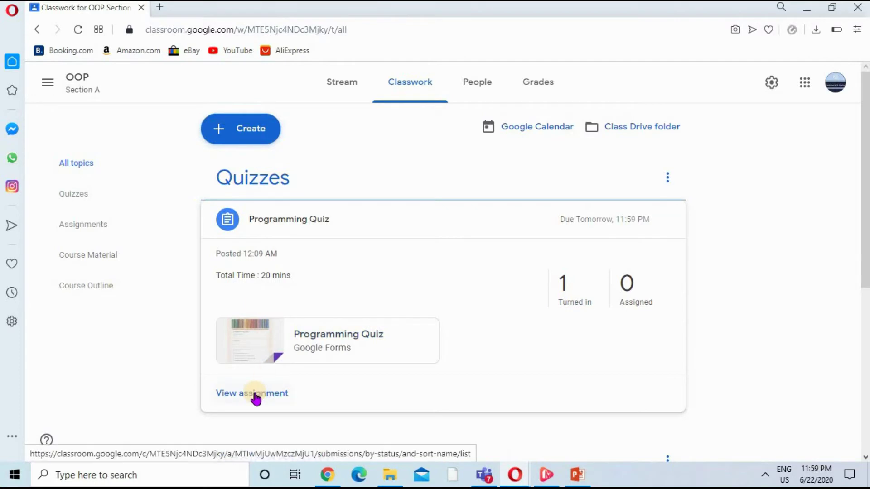
click(256, 395)
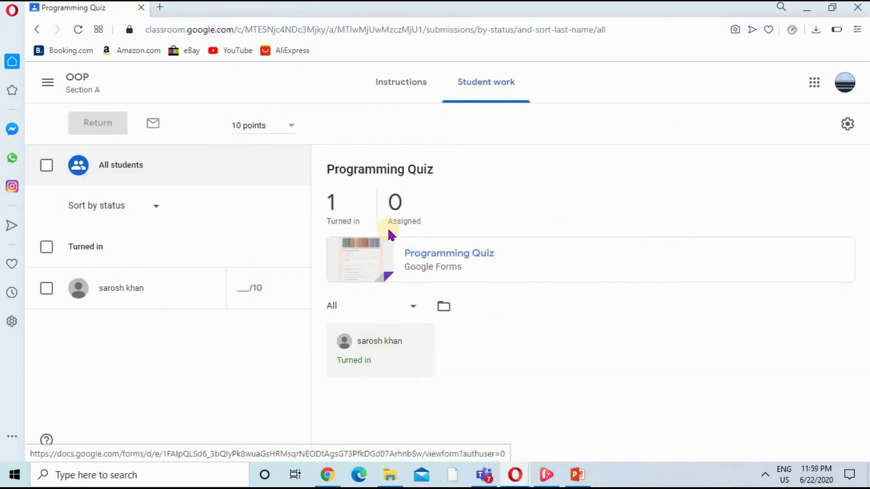
click(429, 259)
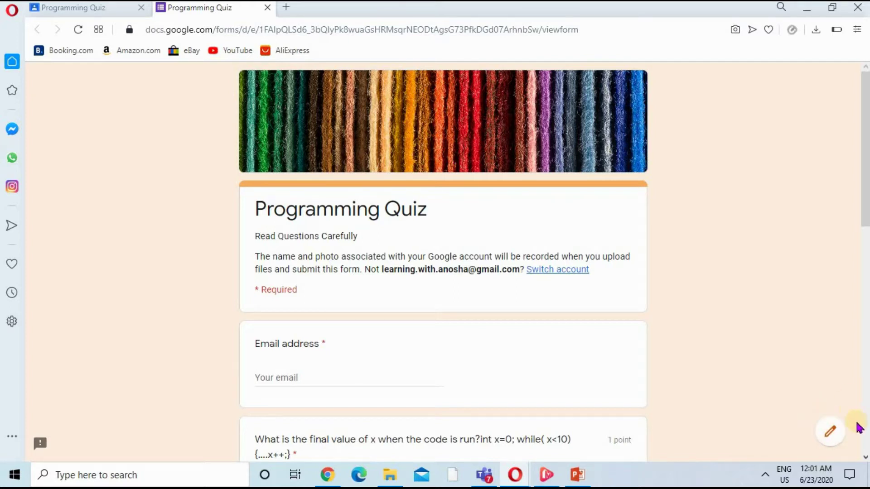
click(834, 432)
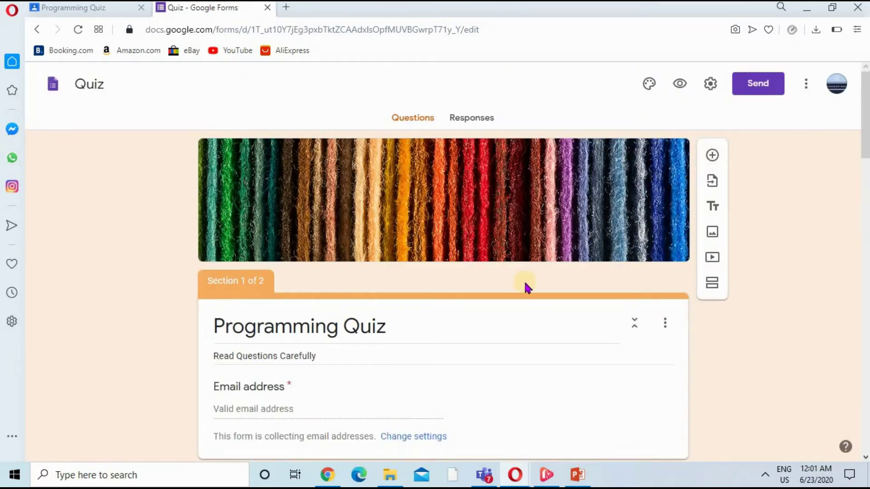
scroll(460, 260, down, 15)
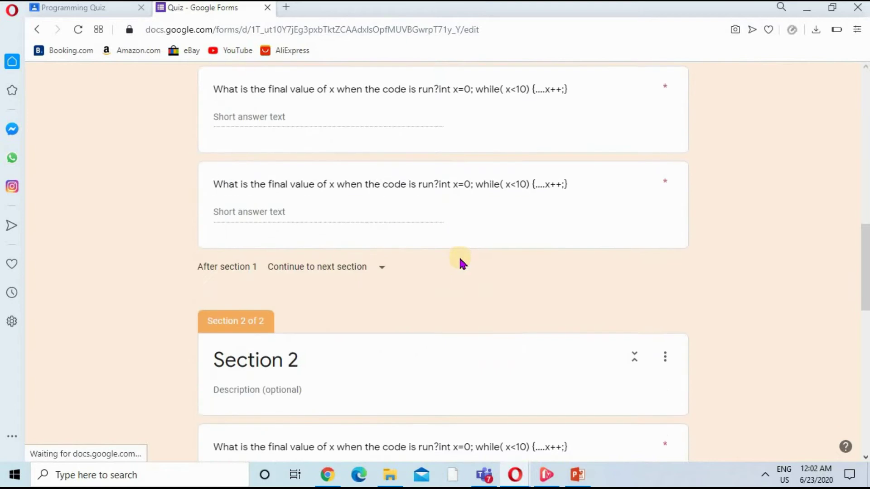
scroll(459, 256, down, 4)
scroll(461, 260, up, 7)
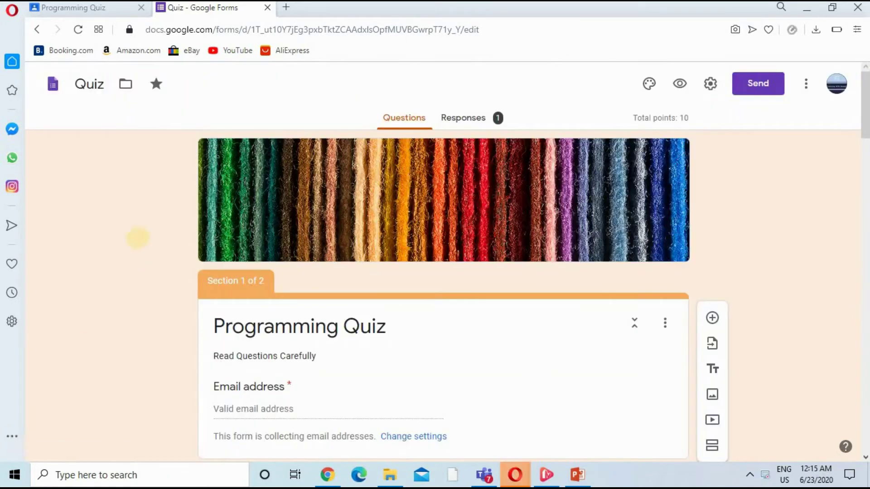
- Examine the summary of the quiz responses, including the points distribution, frequently missed questions and scores
click(472, 121)
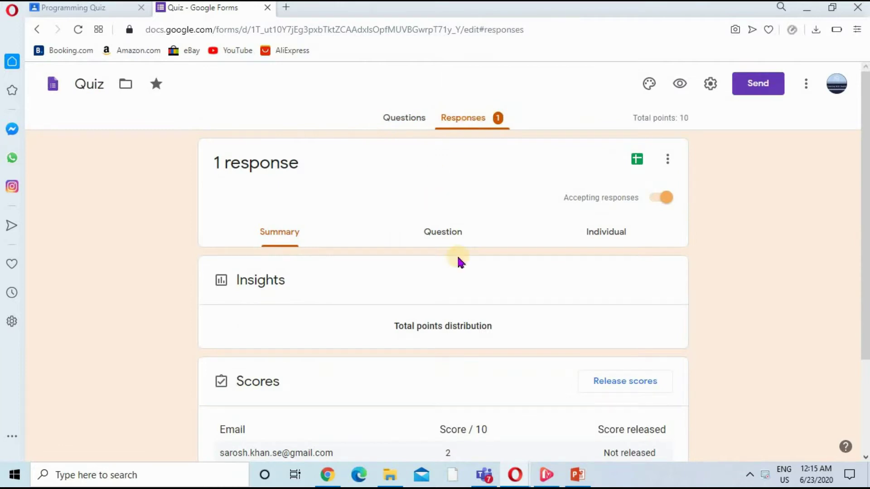
scroll(457, 248, down, 5)
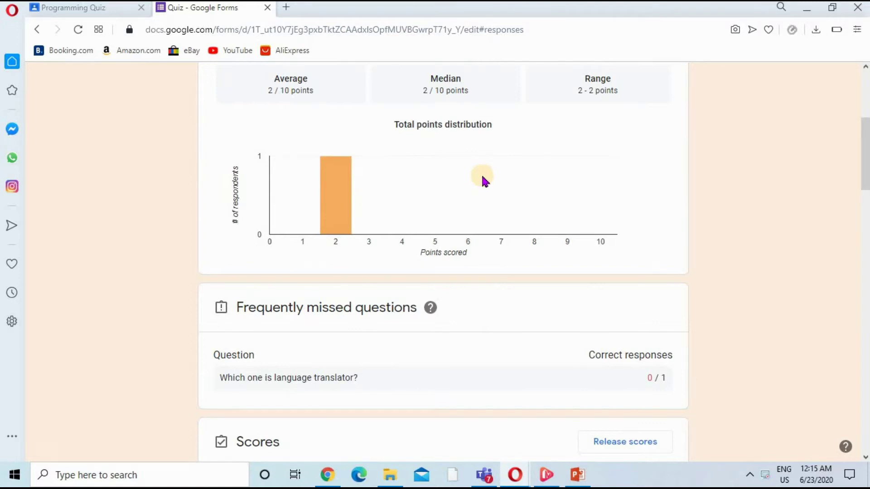
scroll(483, 180, down, 9)
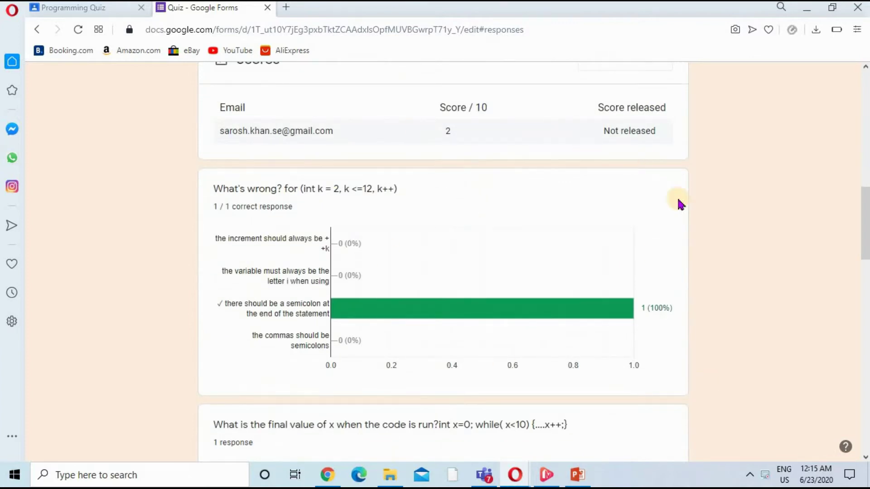
scroll(664, 206, up, 10)
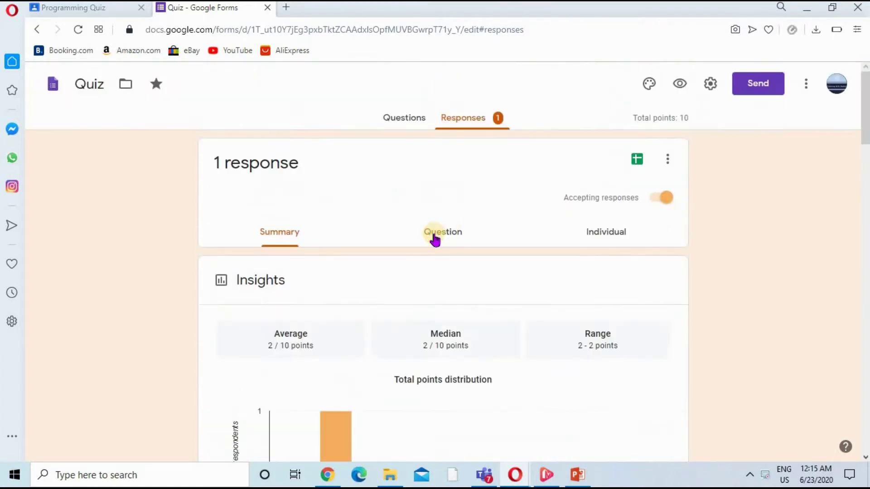
- View the responses by question and examine the answer and grading options for the "What's wrong?" for-loop question
click(434, 239)
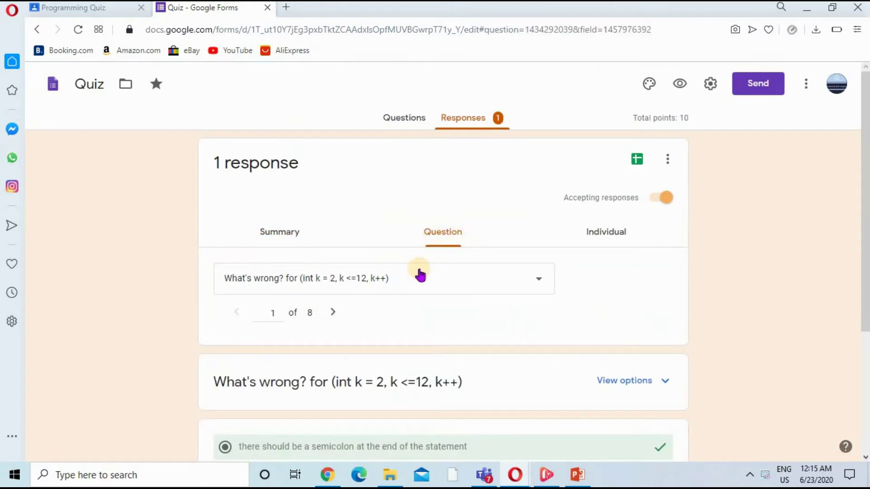
scroll(317, 245, down, 3)
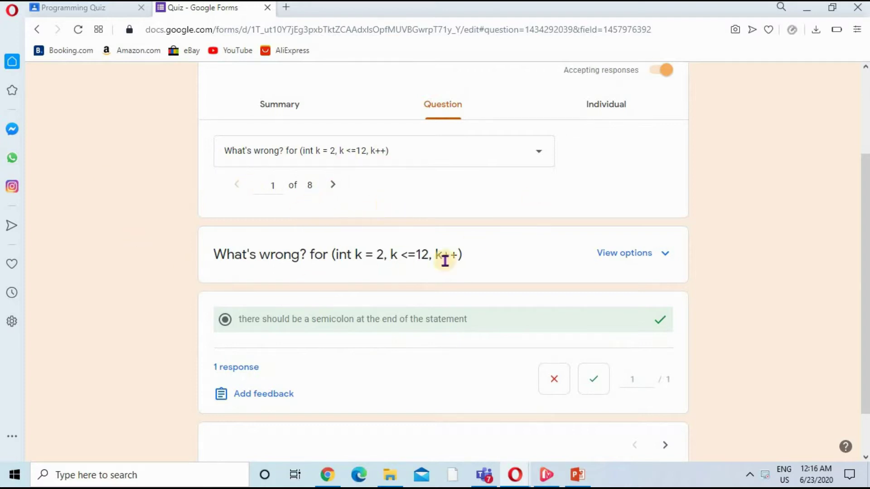
scroll(485, 352, down, 2)
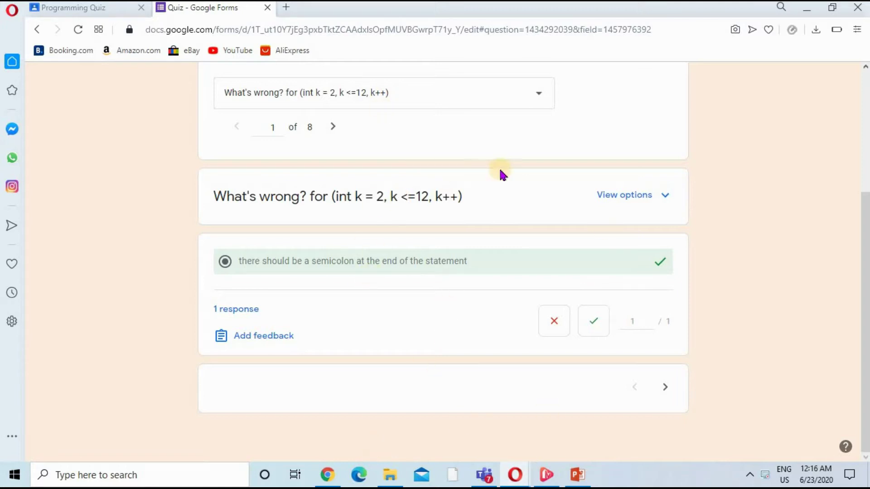
scroll(607, 293, up, 2)
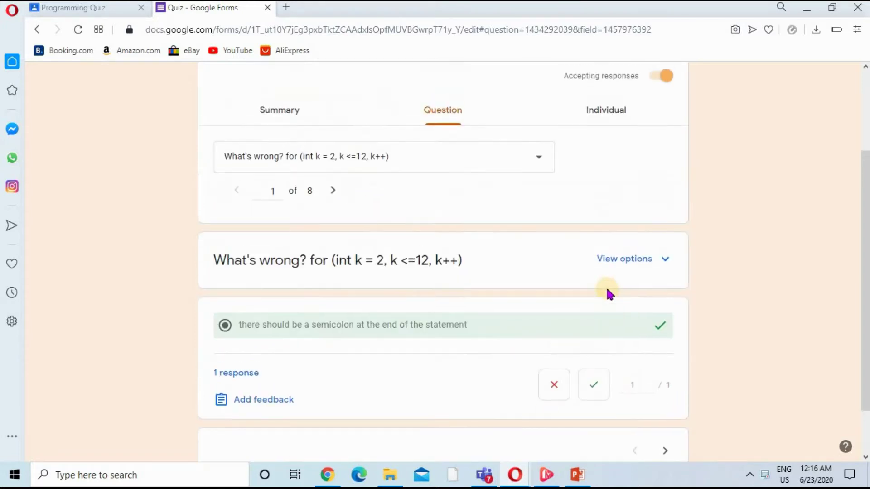
scroll(467, 388, down, 2)
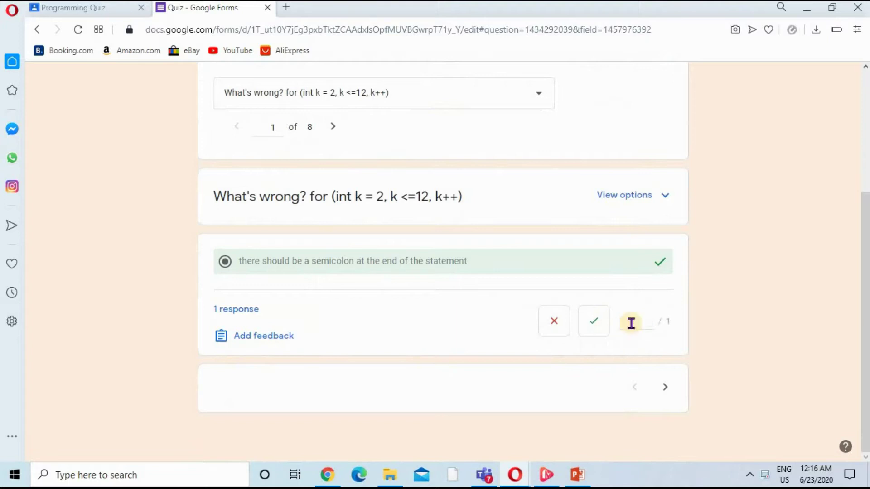
scroll(588, 311, up, 5)
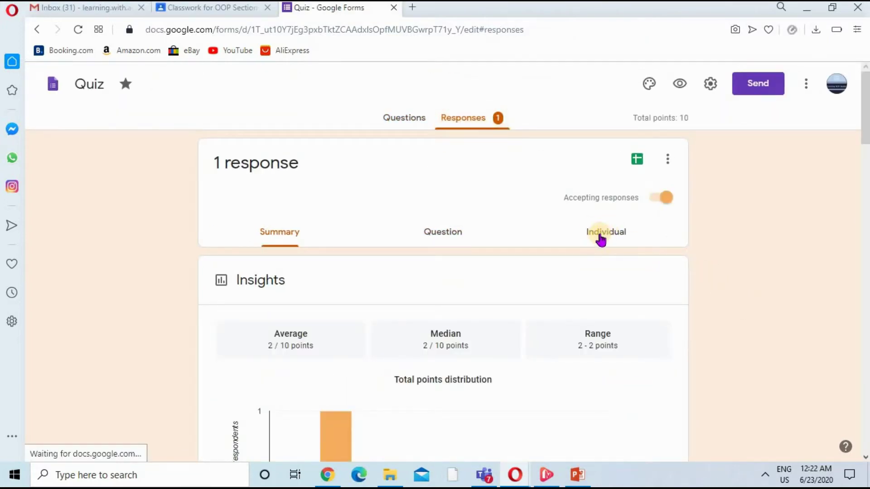
- Open the student's individual response and review the marked answers throughout the quiz
click(600, 232)
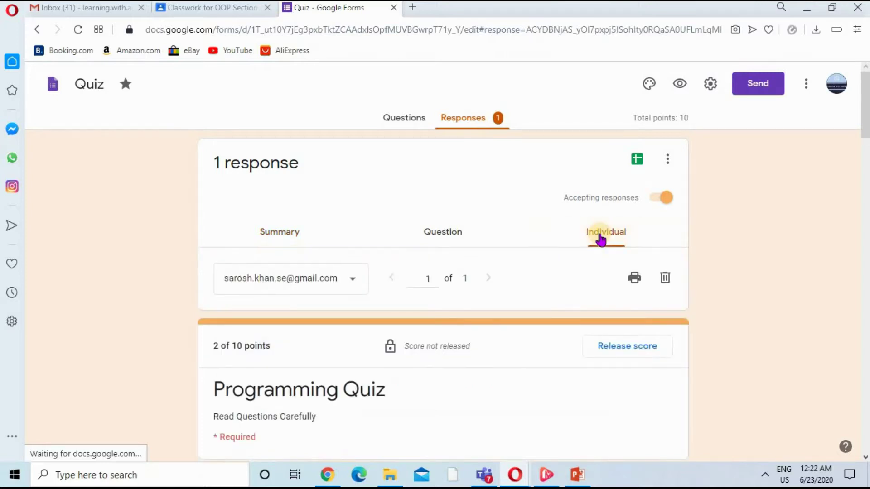
scroll(600, 240, down, 4)
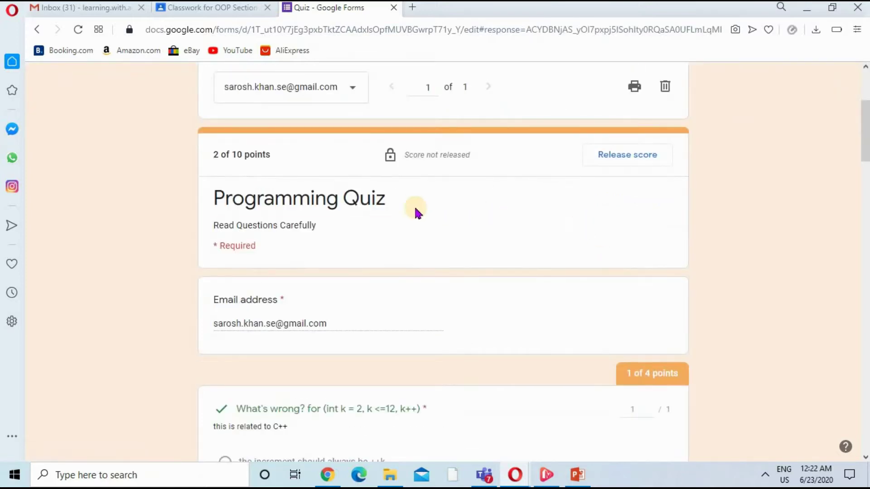
scroll(330, 252, down, 5)
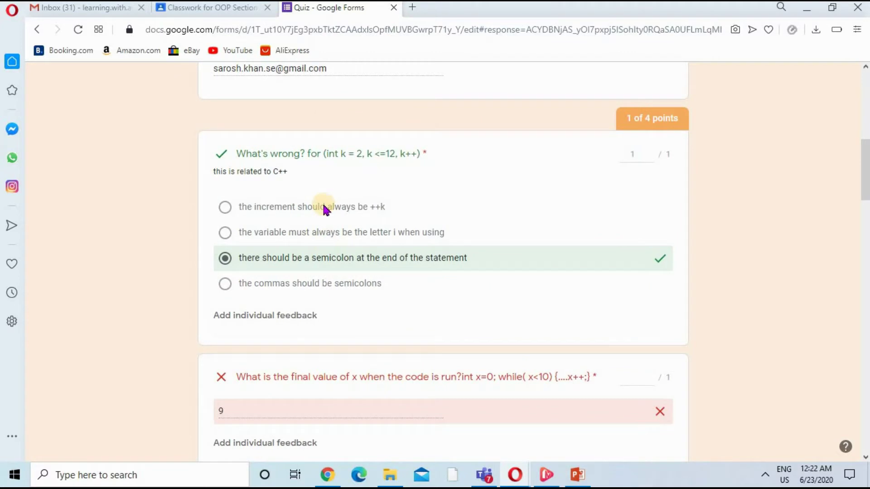
scroll(375, 365, down, 9)
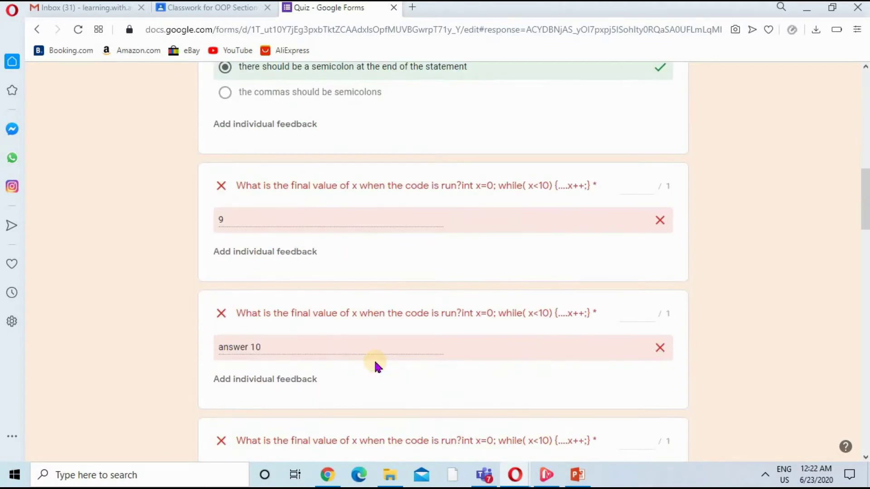
scroll(375, 365, down, 10)
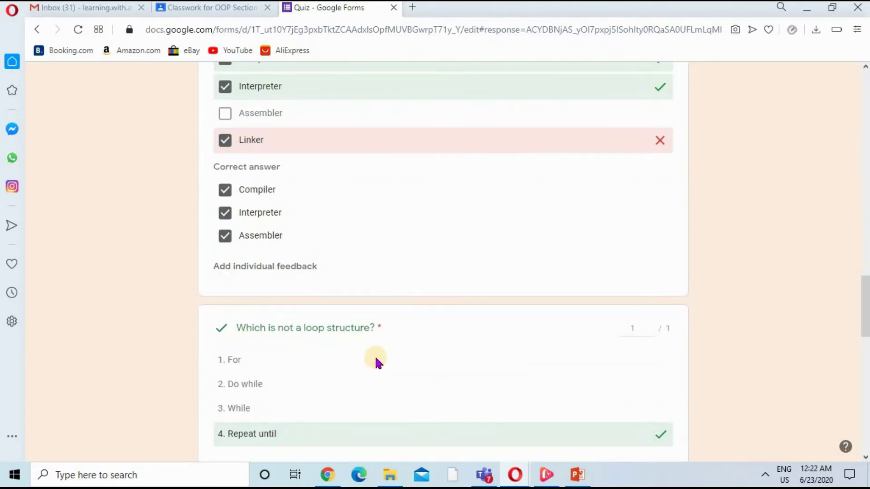
scroll(376, 361, up, 20)
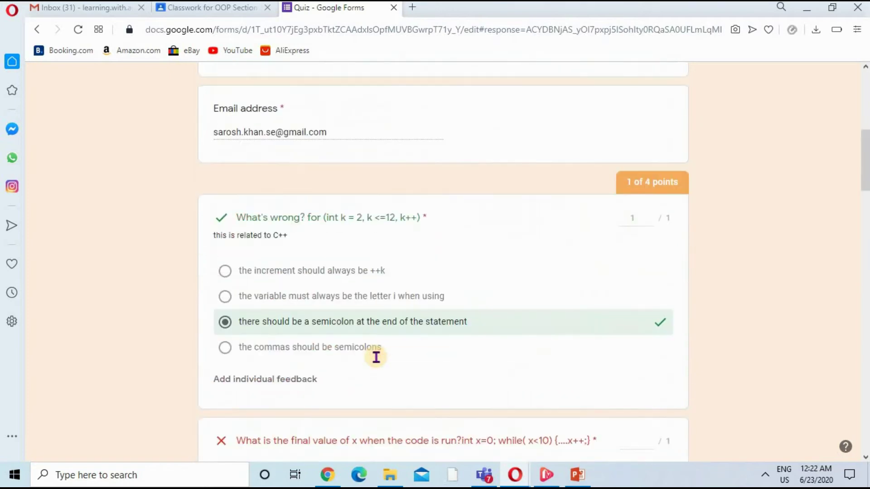
scroll(376, 358, up, 3)
scroll(376, 357, down, 3)
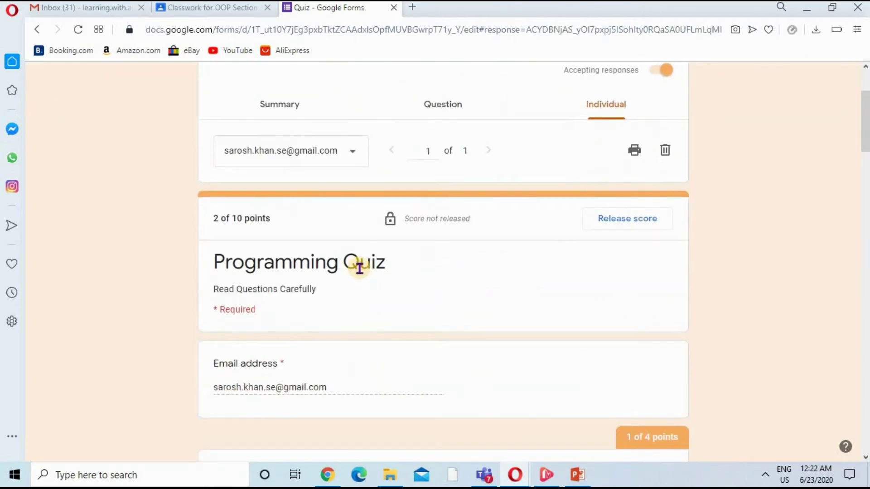
- Award 1 point to the while-loop question answered "9" in the student's individual response
scroll(360, 267, down, 4)
scroll(385, 258, down, 3)
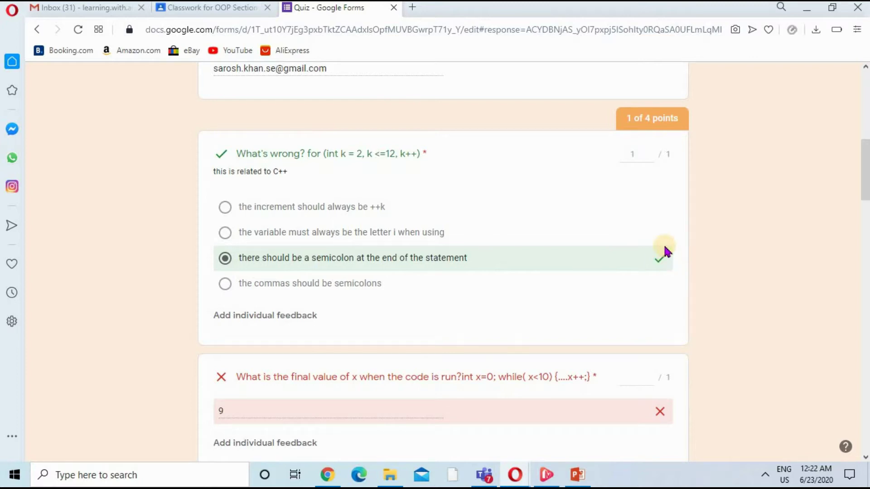
scroll(466, 290, down, 3)
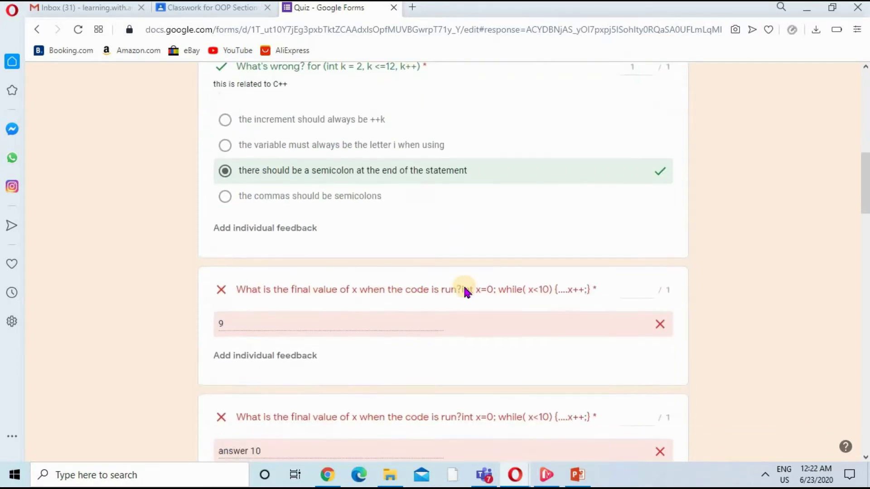
click(639, 253)
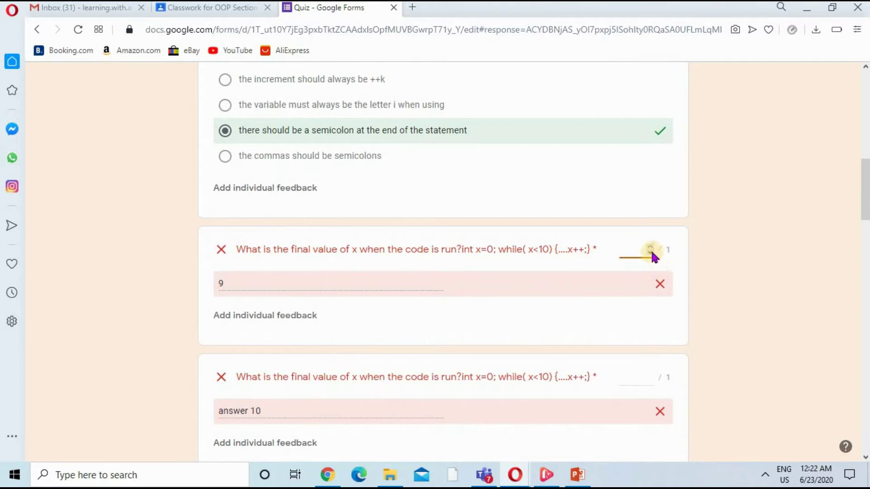
click(651, 249)
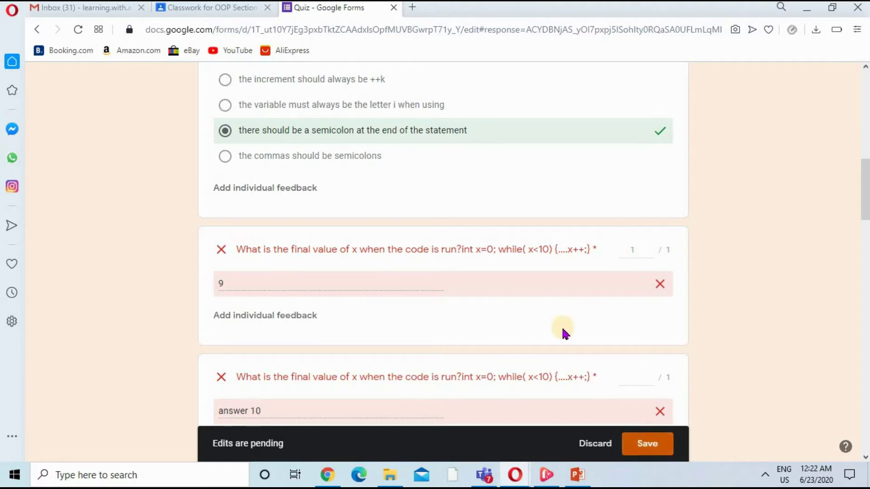
- Give 0 points to the two while-loop questions answered "answer 10" and "apple"
click(637, 378)
scroll(657, 313, down, 5)
scroll(655, 272, down, 1)
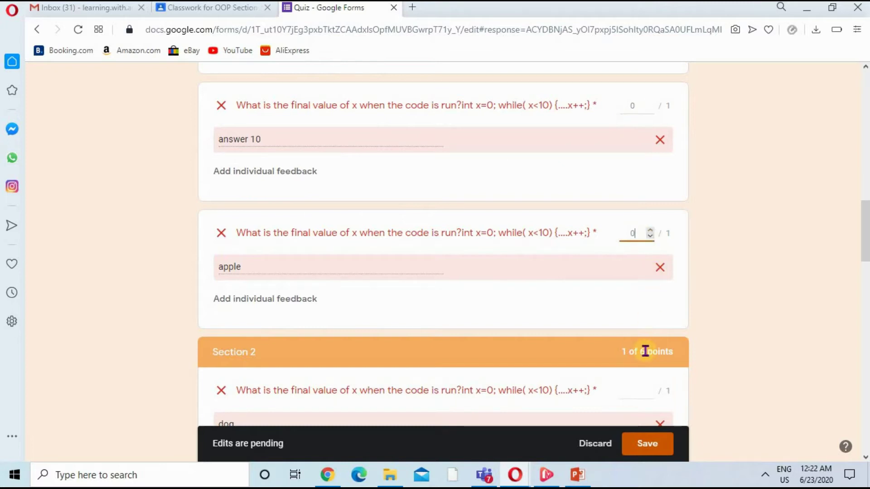
- In Section 2, award 1 point to the question answered "dog" and 1 of 2 points to the language translator question
scroll(645, 352, down, 1)
click(639, 326)
text(1)
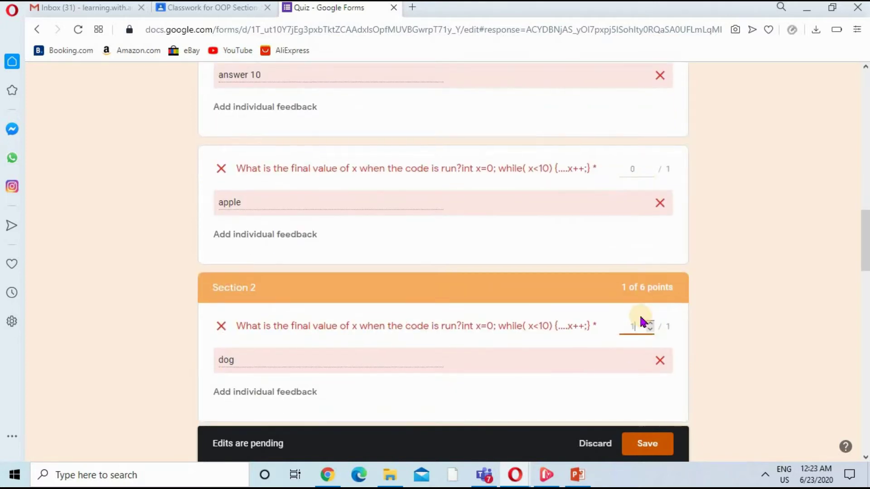
scroll(640, 318, down, 3)
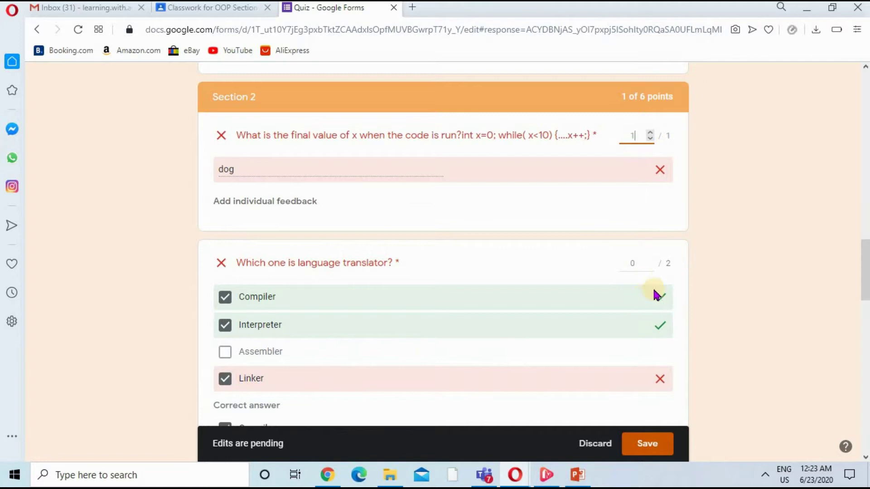
click(648, 266)
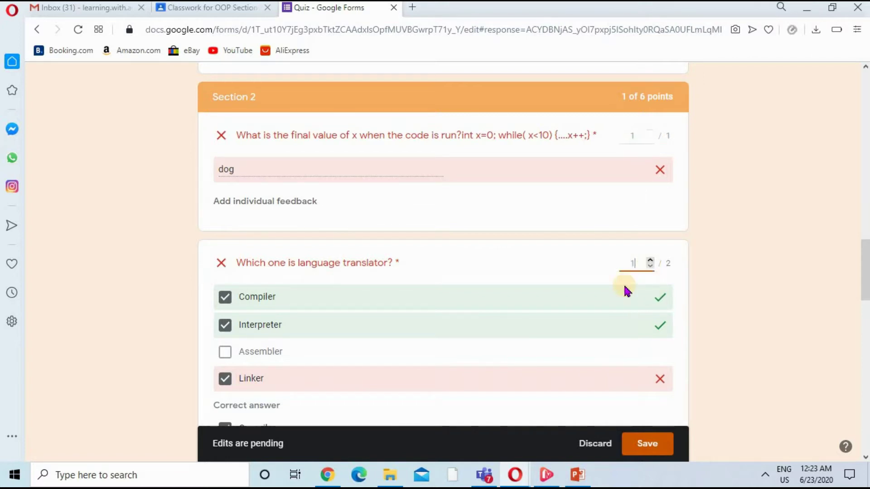
- Award 1 of 2 points to the average-value program question, save the pending grades and check the updated response
scroll(501, 258, down, 6)
scroll(575, 268, down, 3)
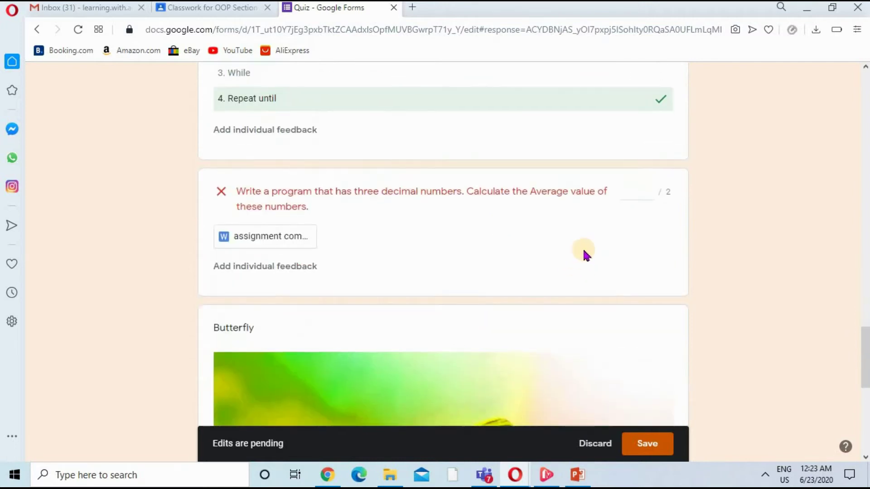
click(650, 191)
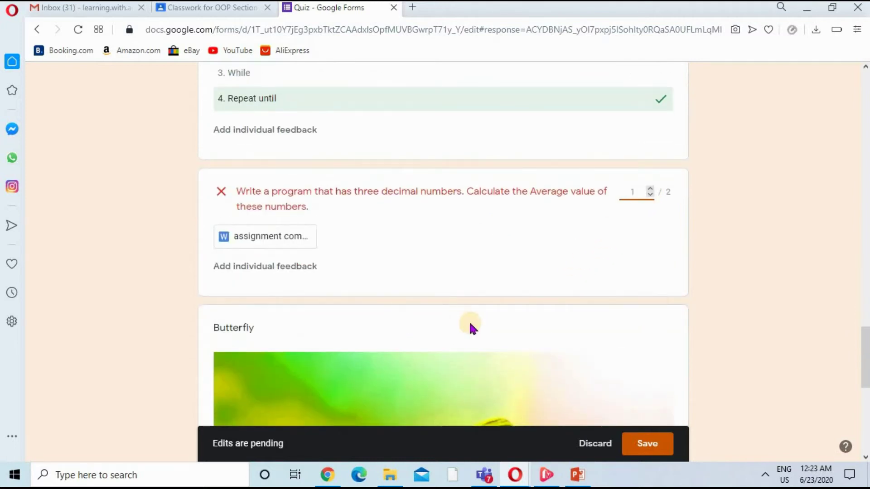
scroll(470, 326, down, 5)
click(650, 452)
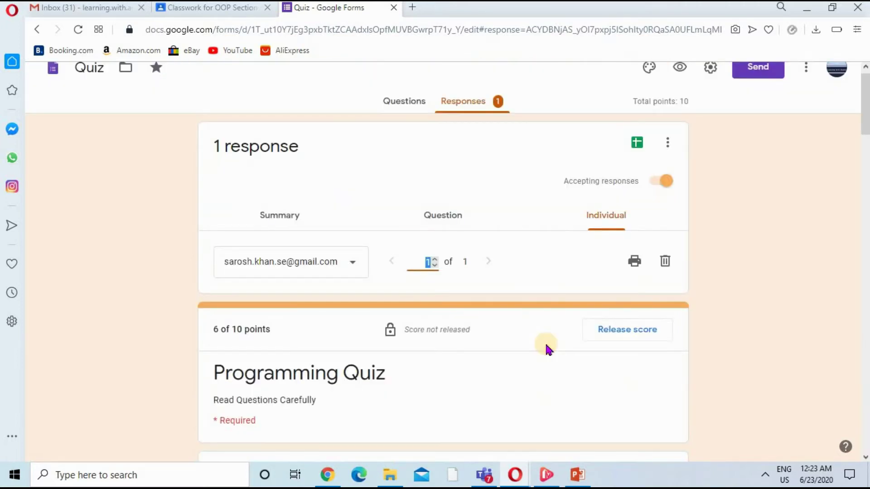
scroll(476, 339, down, 4)
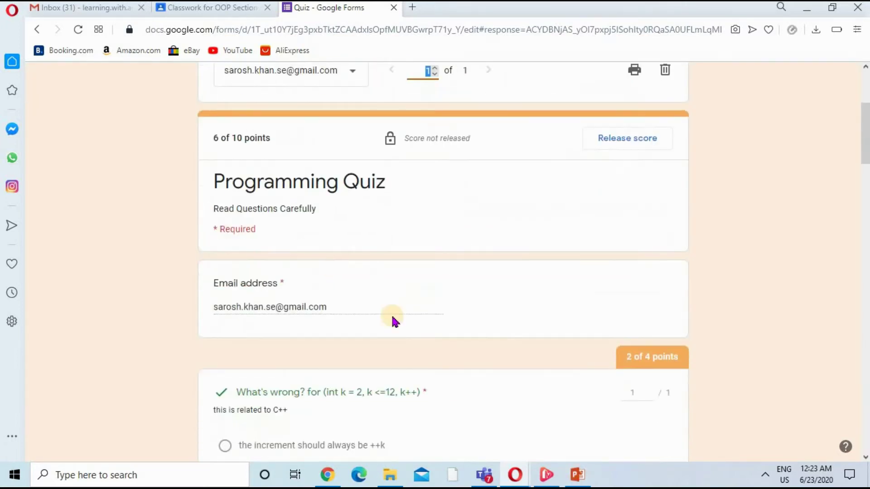
- Check the graded Programming Quiz response and release the score by email to all respondents
scroll(572, 325, down, 15)
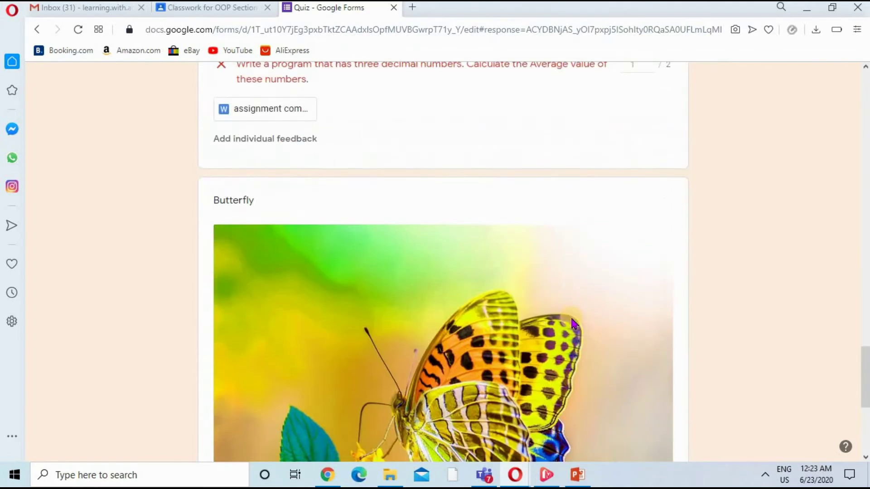
scroll(572, 325, up, 5)
scroll(573, 322, up, 15)
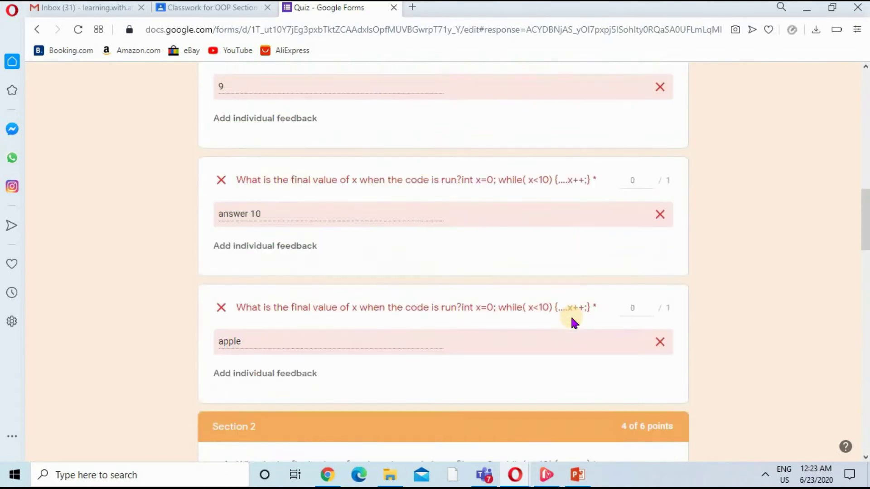
scroll(646, 325, up, 2)
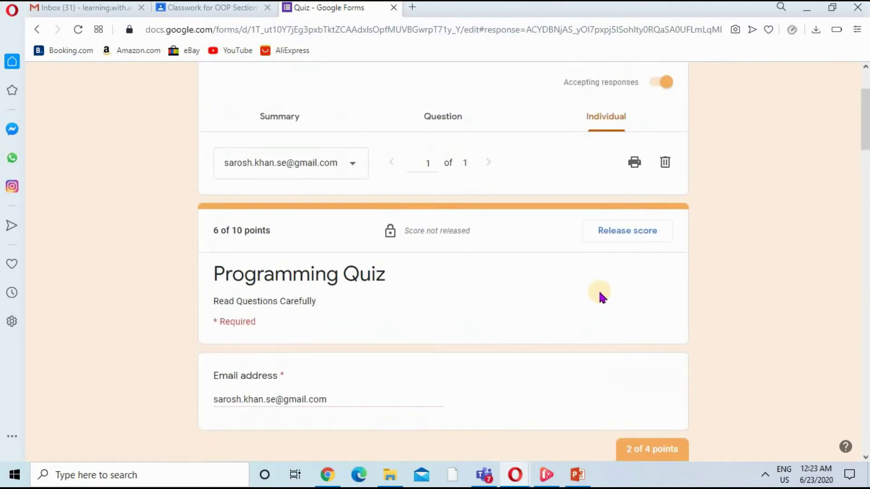
click(607, 234)
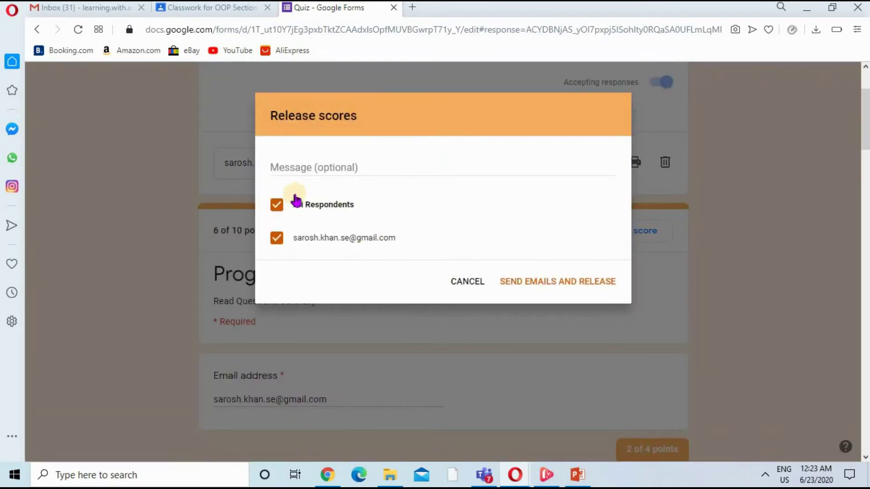
click(574, 284)
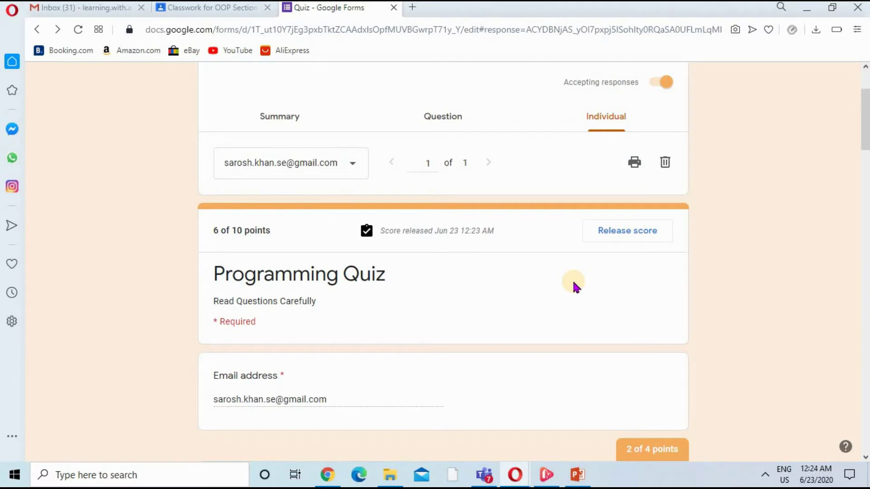
- Close the form, open the Programming Quiz assignment in Classroom and set the student's grade to 6 out of 10
click(394, 12)
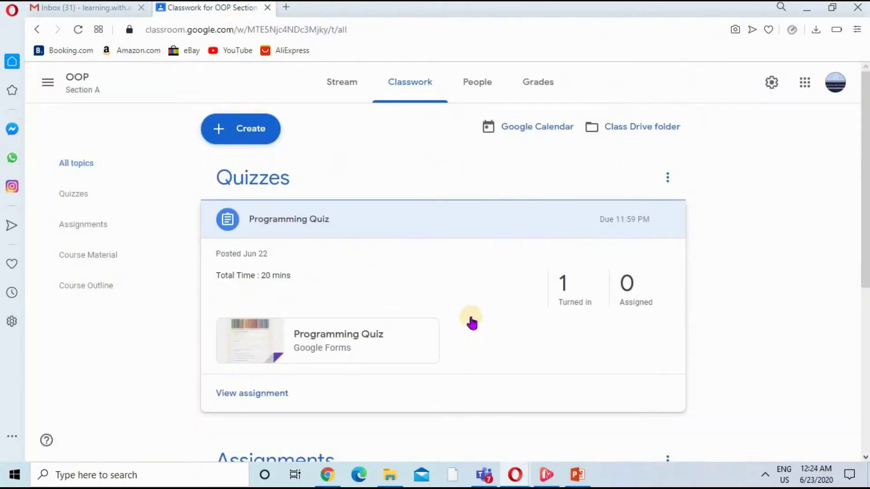
scroll(318, 318, down, 2)
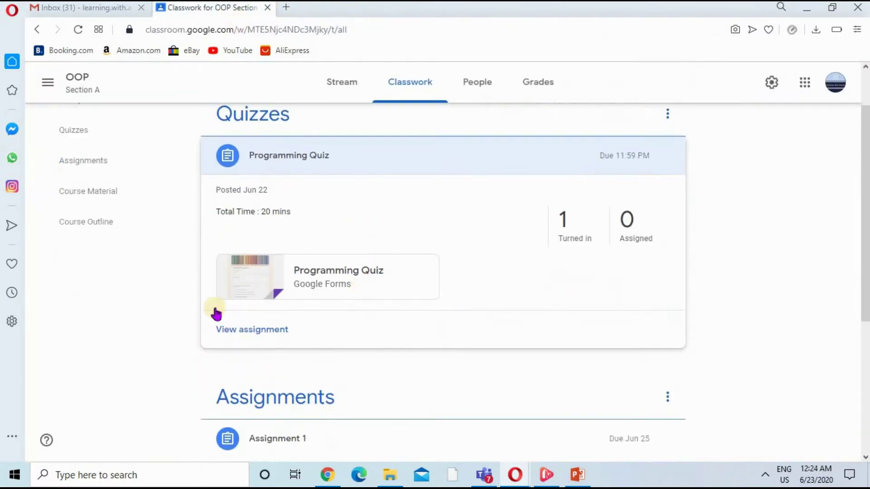
click(261, 332)
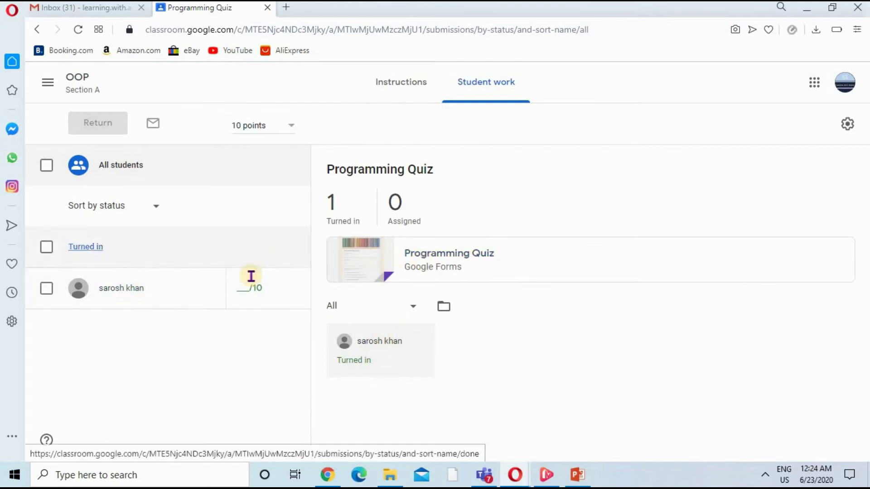
click(236, 288)
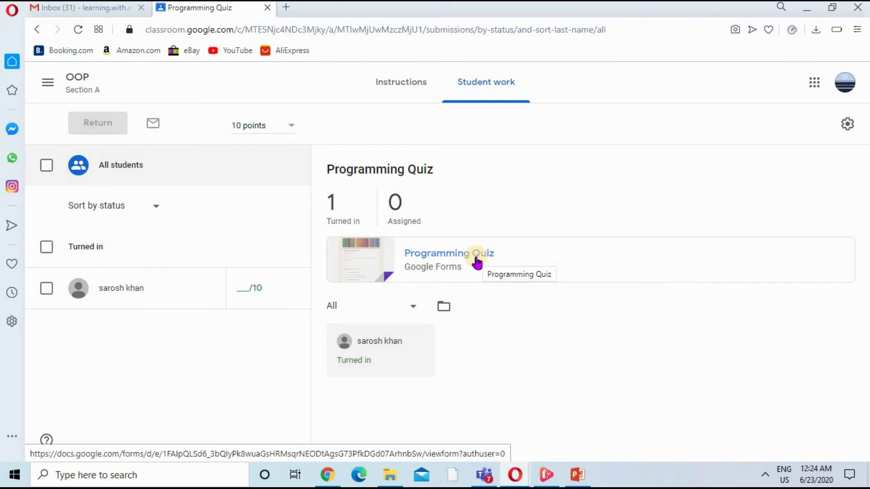
click(244, 289)
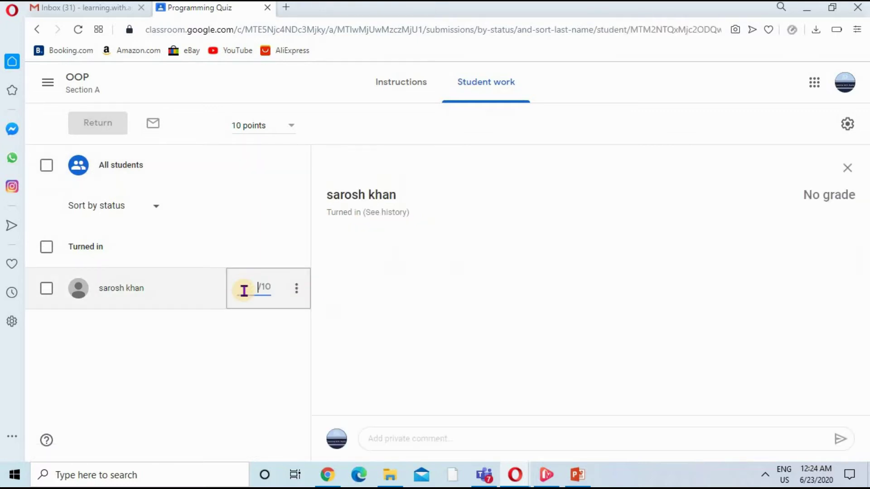
text(6)
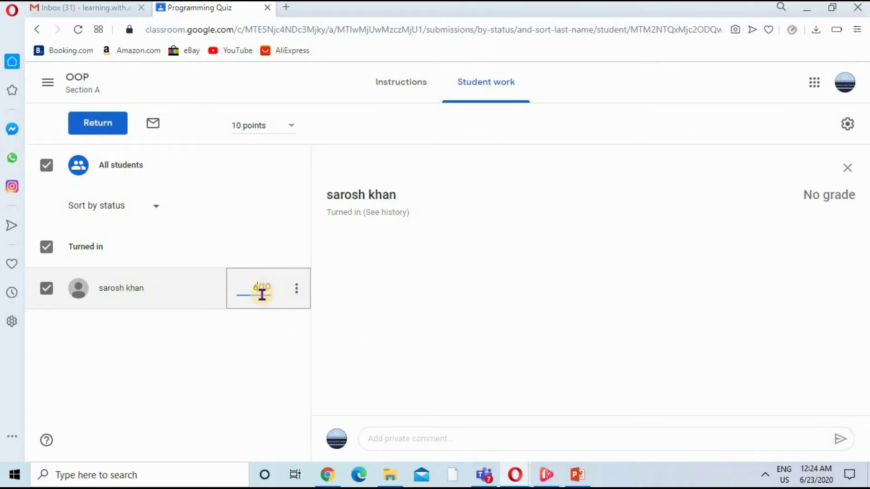
- Post the private comment "work hard" to the student and return the graded work
click(448, 434)
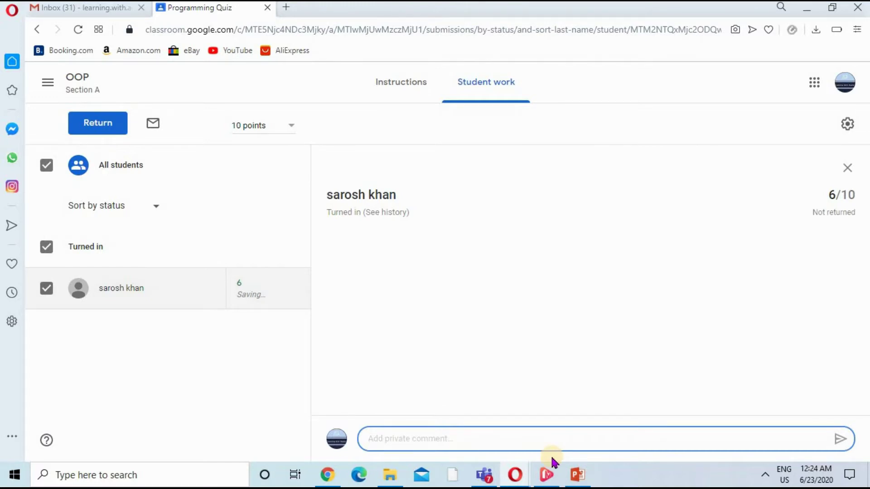
text(work hard)
click(840, 438)
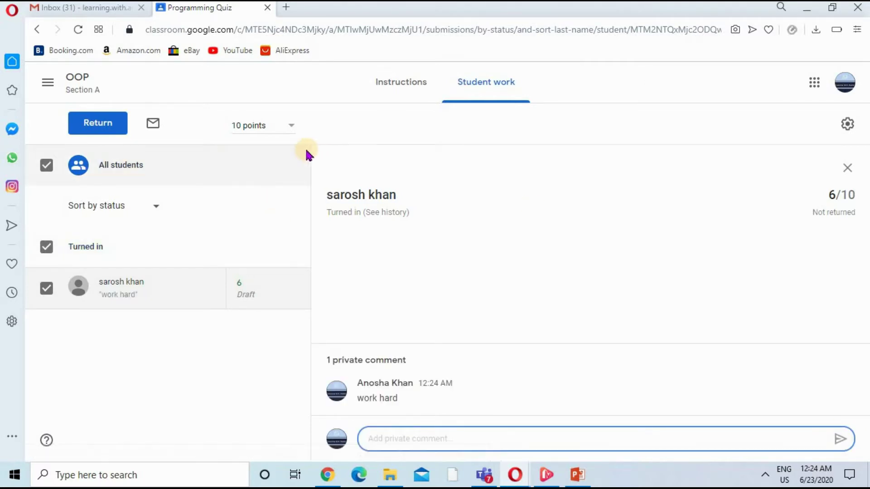
click(95, 132)
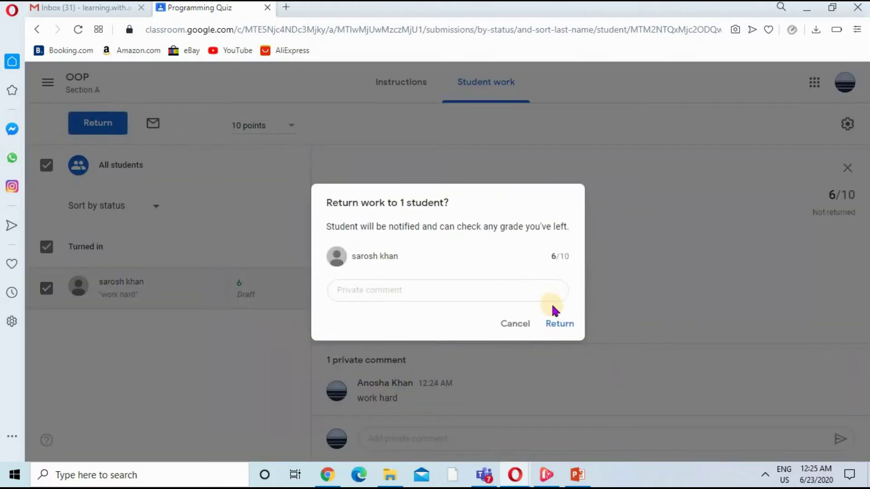
click(559, 323)
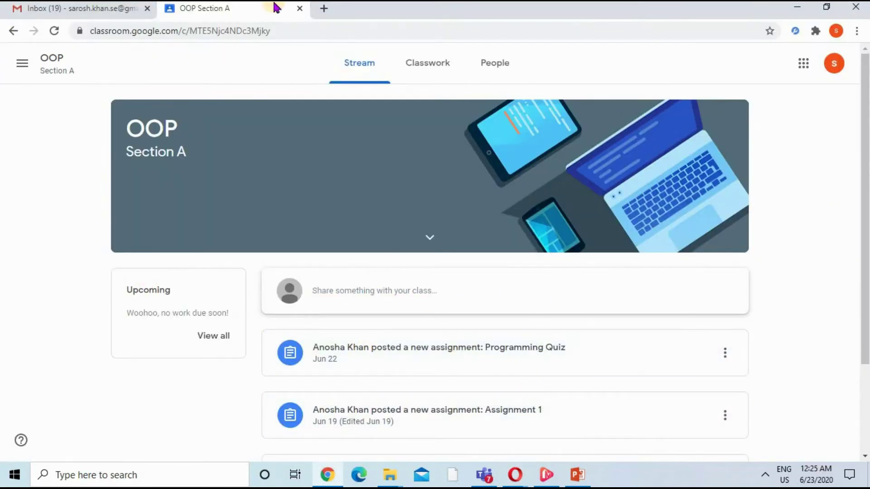
- In the student's Classroom account in Chrome, open the Programming Quiz assignment and check its grade and private comment
click(442, 63)
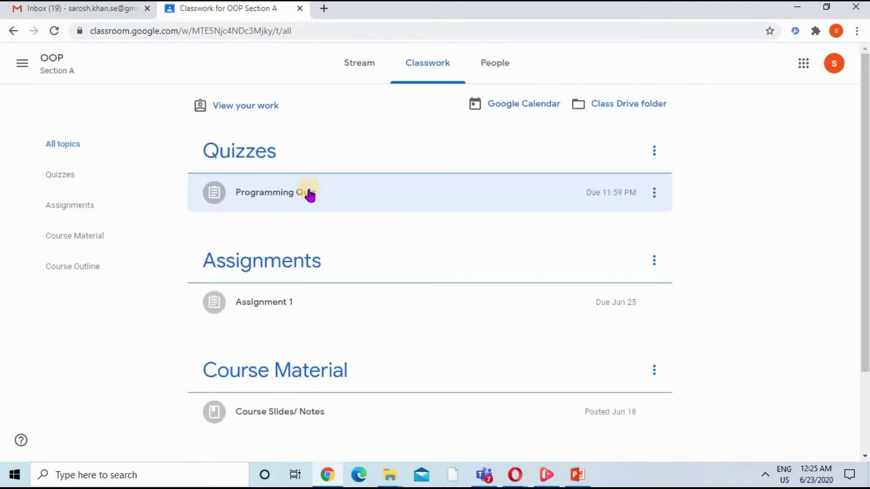
click(293, 185)
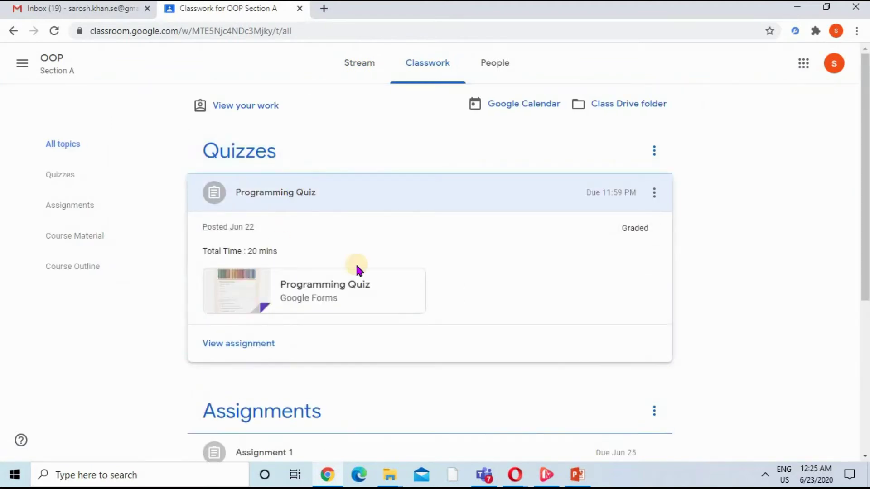
click(230, 345)
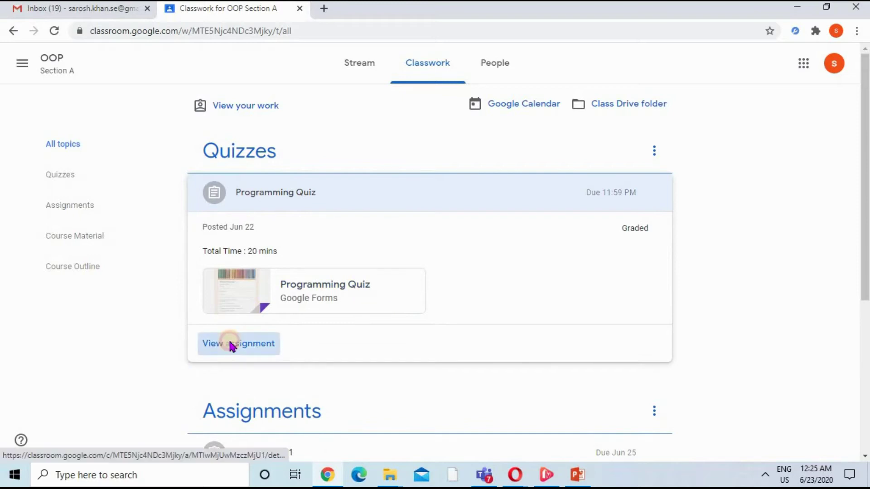
double_click(553, 121)
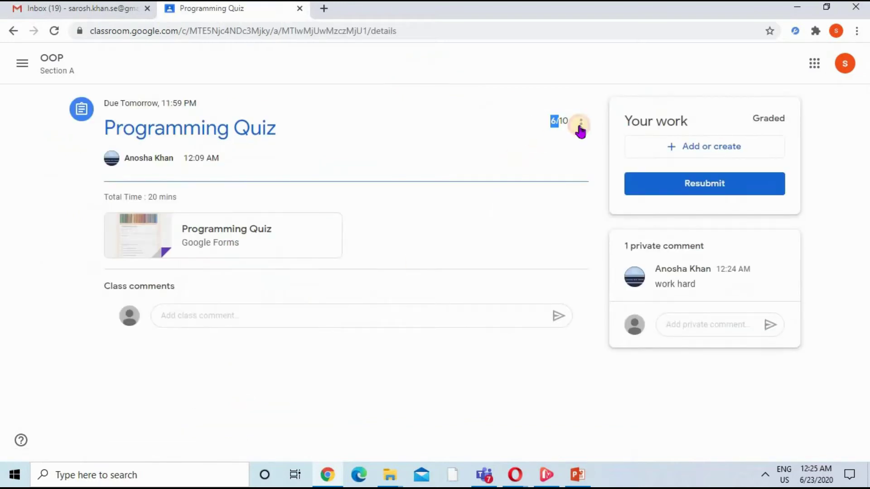
drag(695, 285, 656, 285)
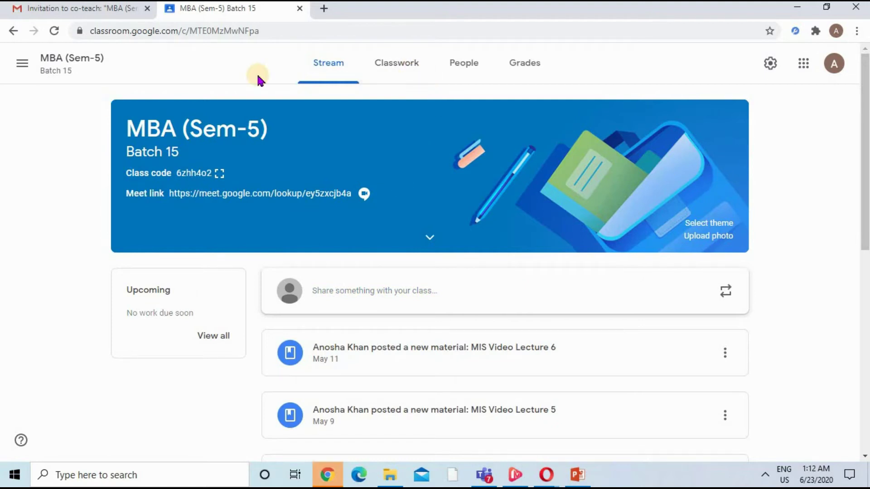
- In the MBA (Sem-5) class, create a quiz assignment titled "Quiz 1" with the instructions "Read questions carefully"
click(394, 74)
click(235, 110)
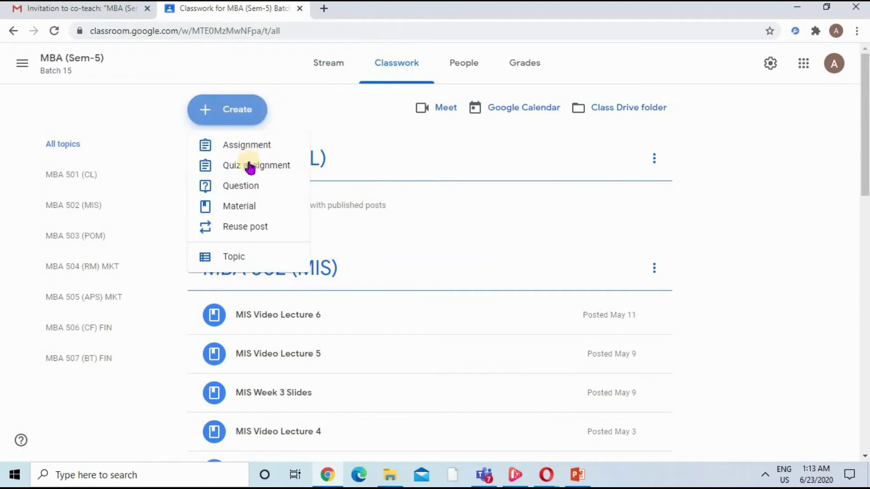
click(252, 166)
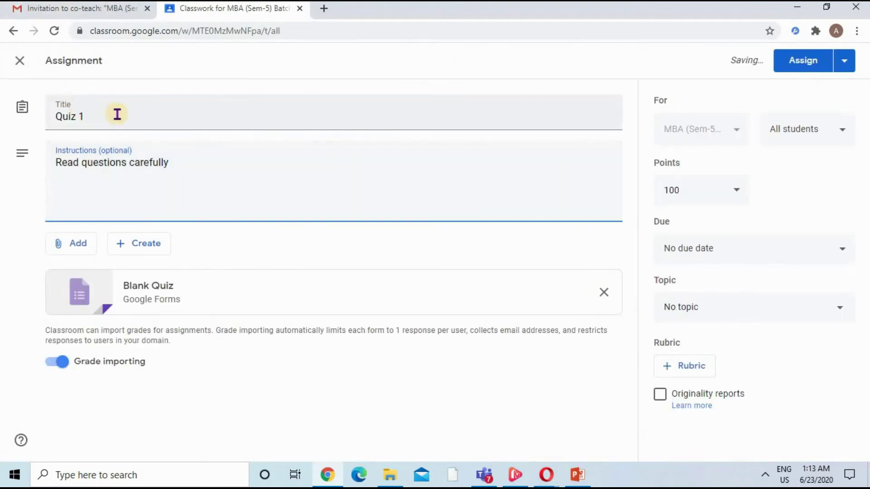
click(115, 116)
triple_click(64, 119)
click(229, 199)
- Assign Quiz 1 to one selected student, set its points to 1, and switch grade importing off and back on
click(776, 129)
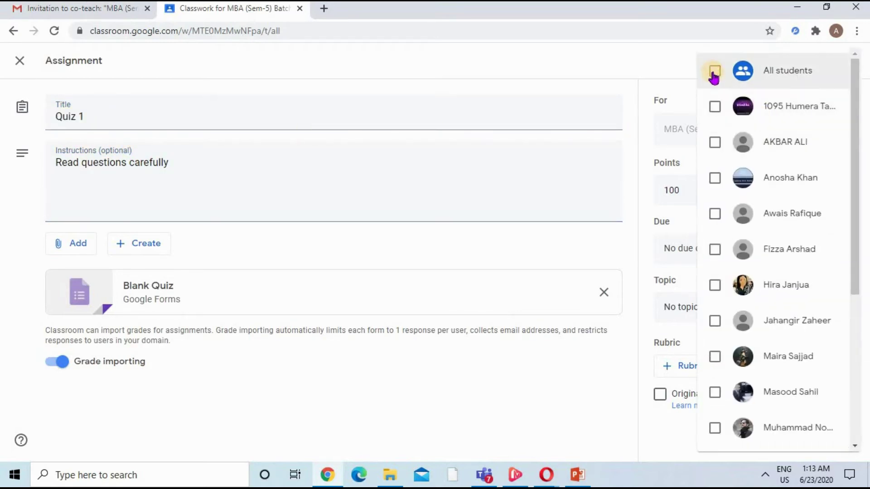
click(714, 178)
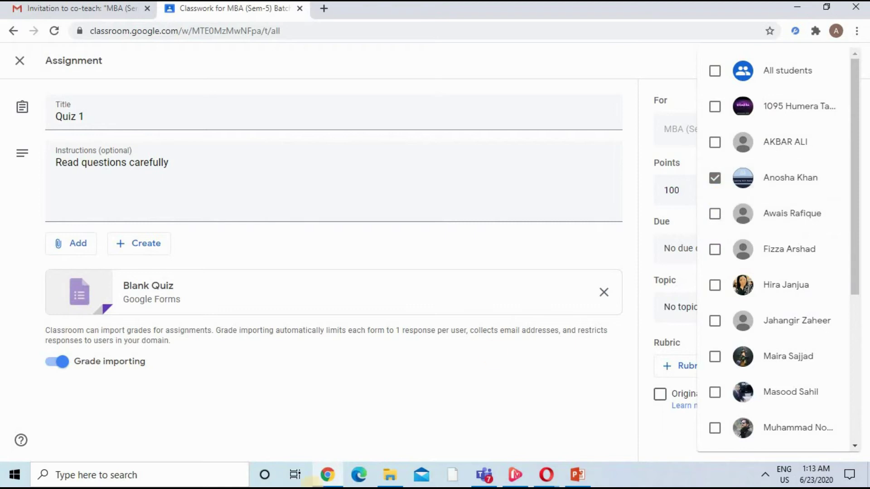
click(344, 402)
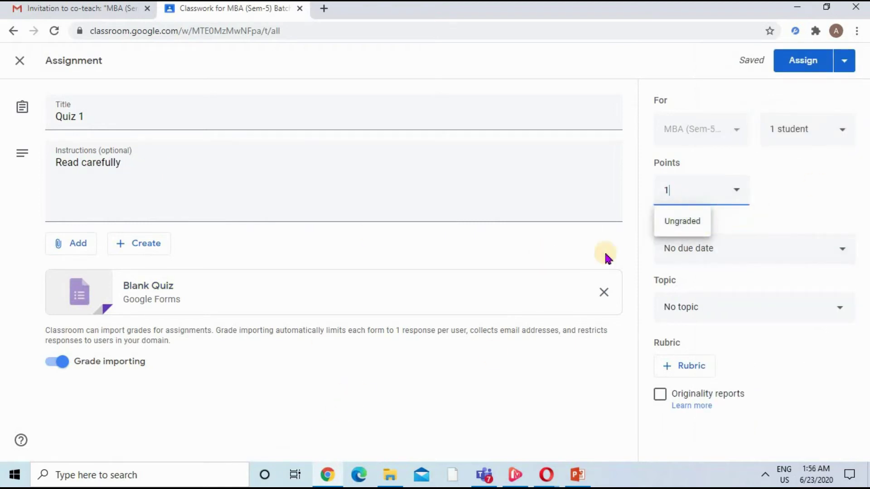
click(55, 361)
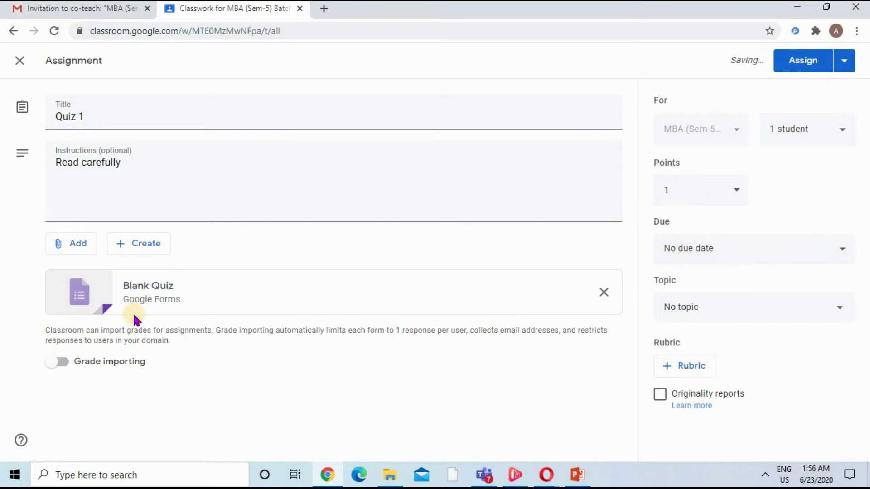
click(63, 363)
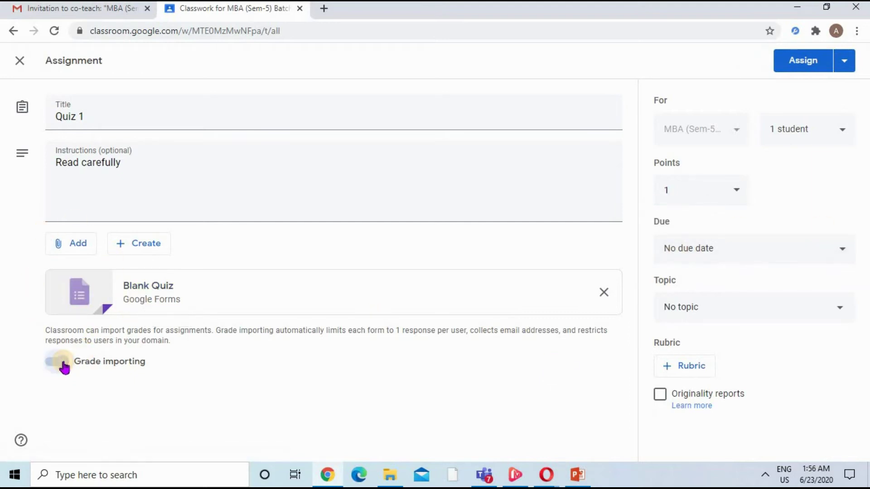
- Open the attached Blank Quiz form and import the question about the origin of the term 'Computer' from the third listed Blank Quiz
click(166, 298)
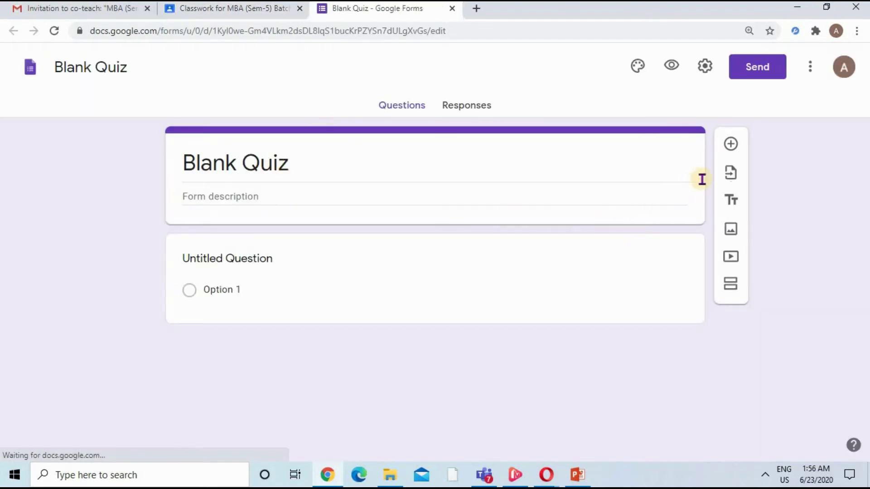
click(731, 175)
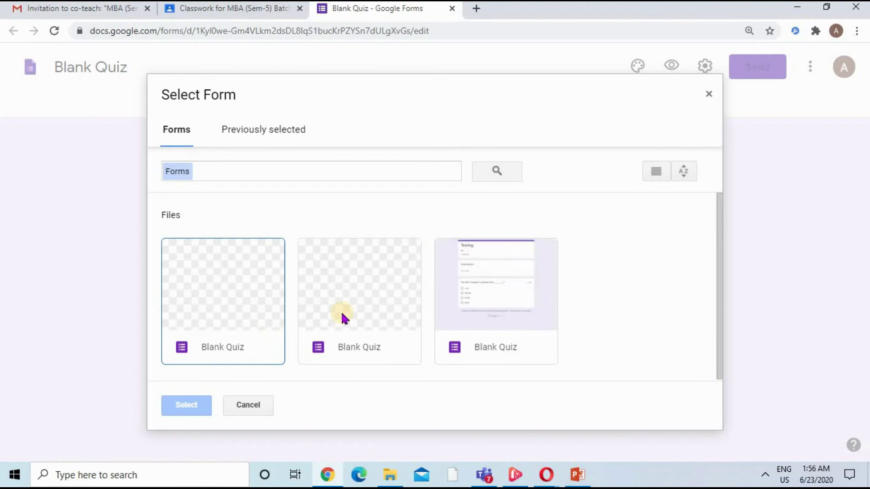
click(510, 295)
click(190, 410)
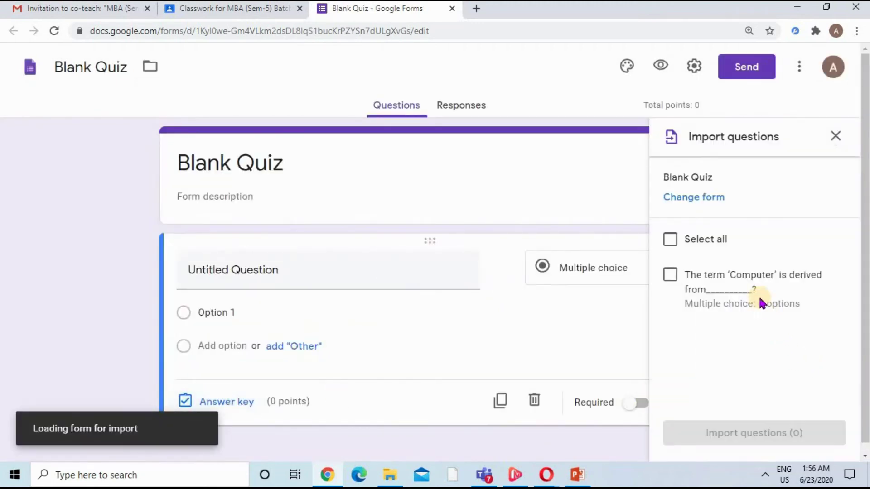
click(670, 275)
click(750, 433)
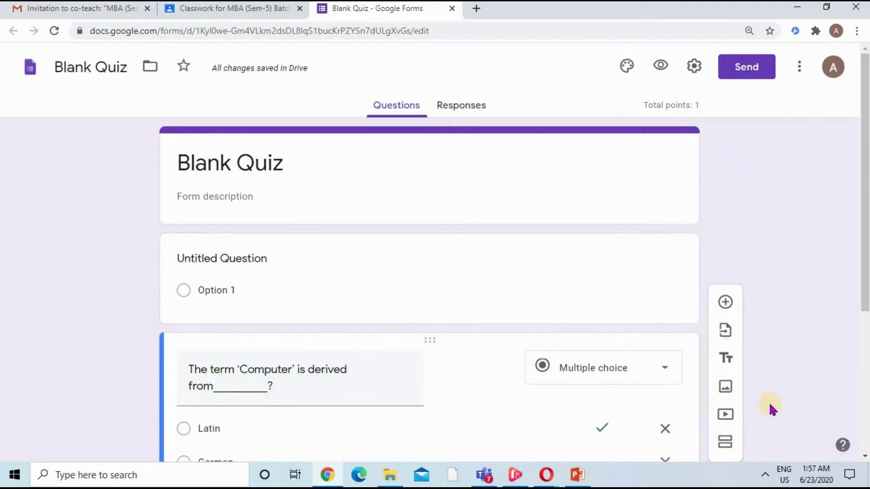
scroll(427, 316, down, 5)
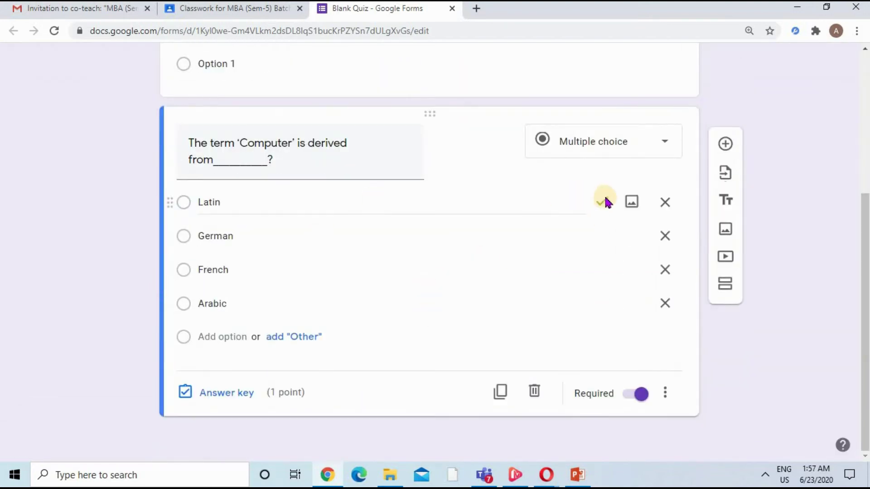
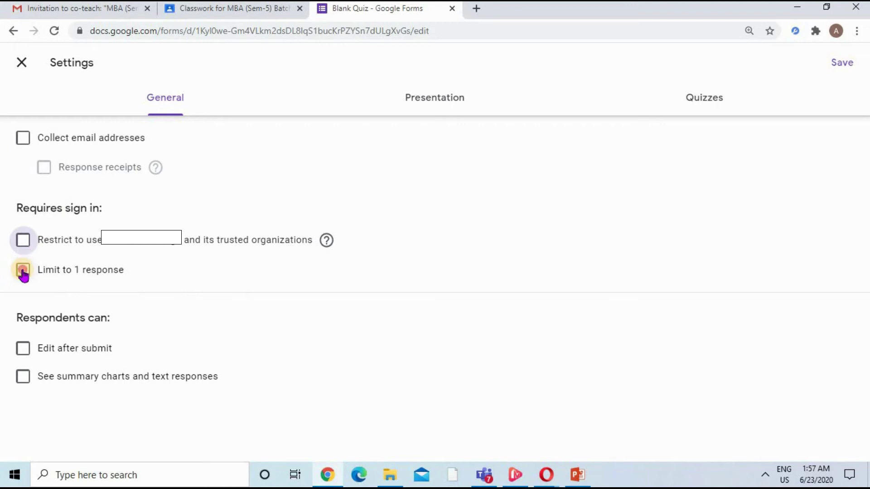
- In the form settings, enable collecting email addresses, the 1-response limit, the progress bar and shuffled question order
click(21, 138)
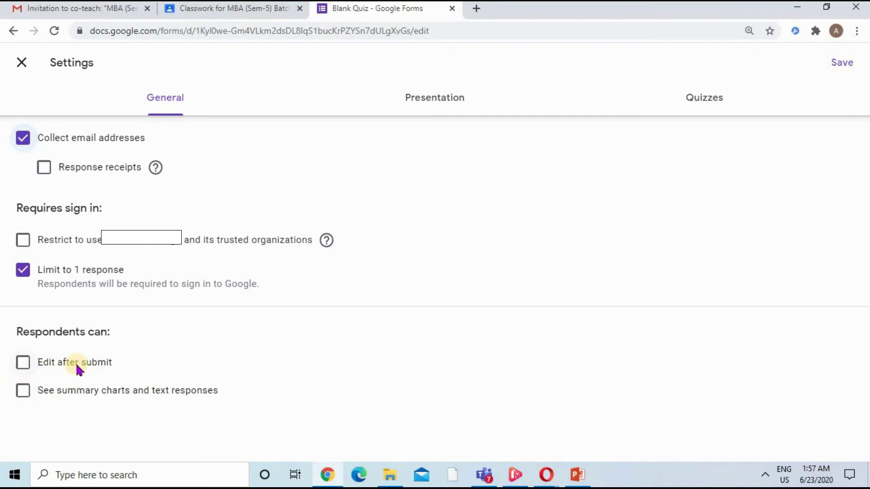
click(425, 97)
click(23, 139)
click(23, 166)
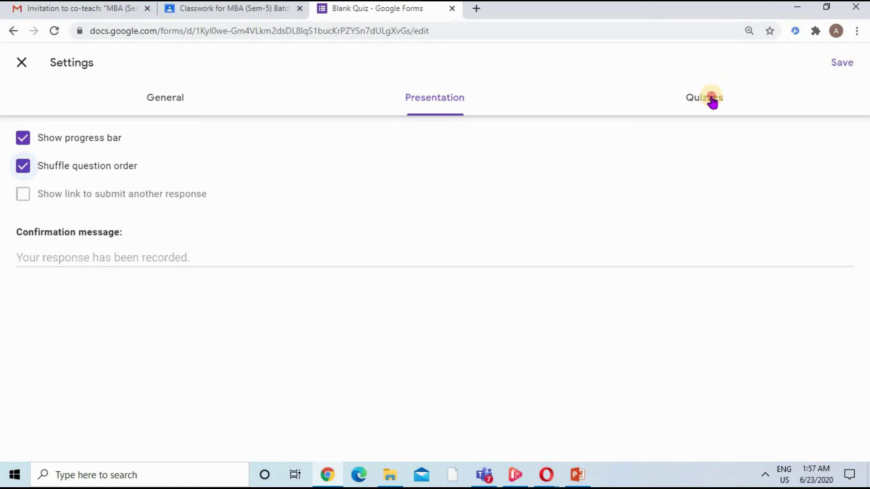
- Set the quiz's grade release to "Later, after manual review", check the presentation and general settings, and save them
click(713, 103)
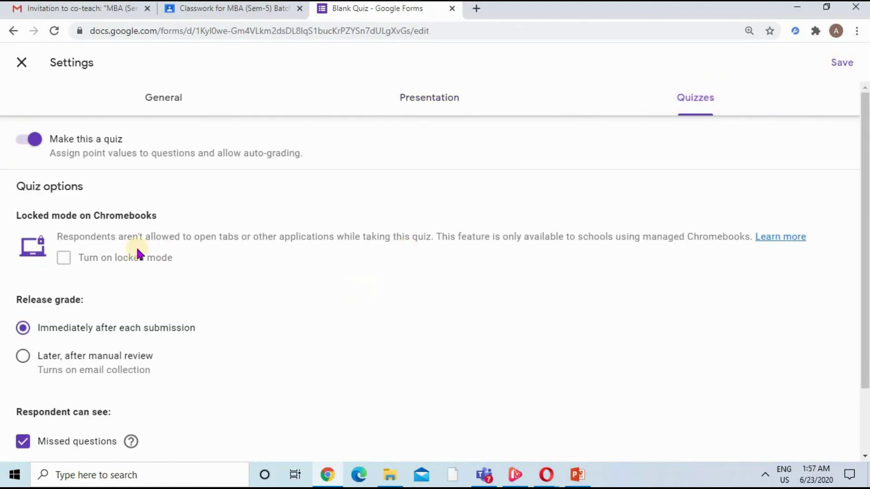
scroll(114, 303, down, 1)
scroll(113, 303, down, 1)
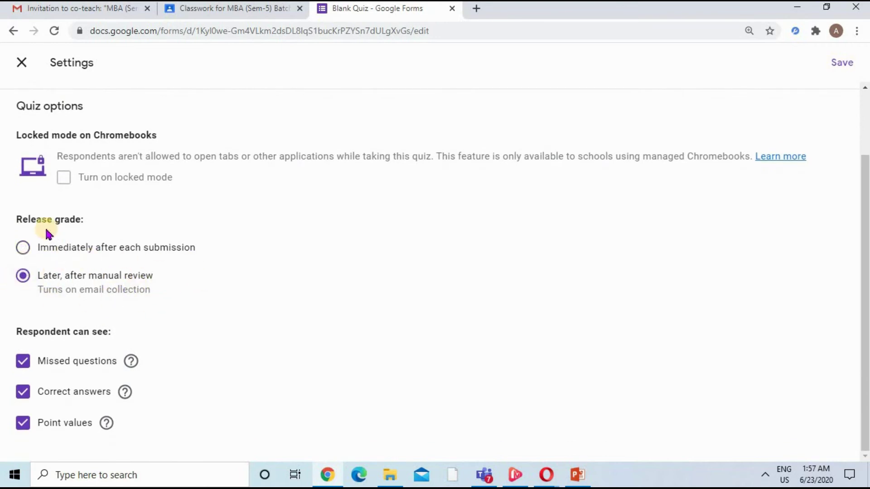
drag(14, 221, 93, 209)
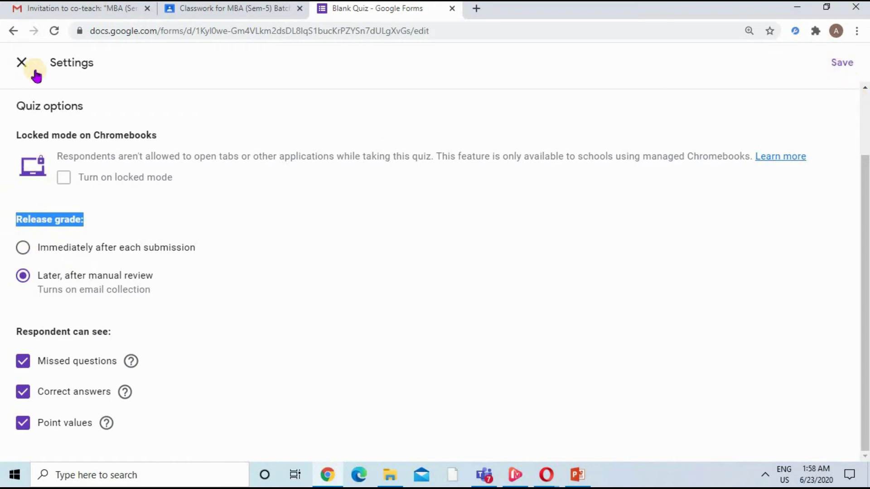
scroll(444, 191, up, 2)
click(414, 103)
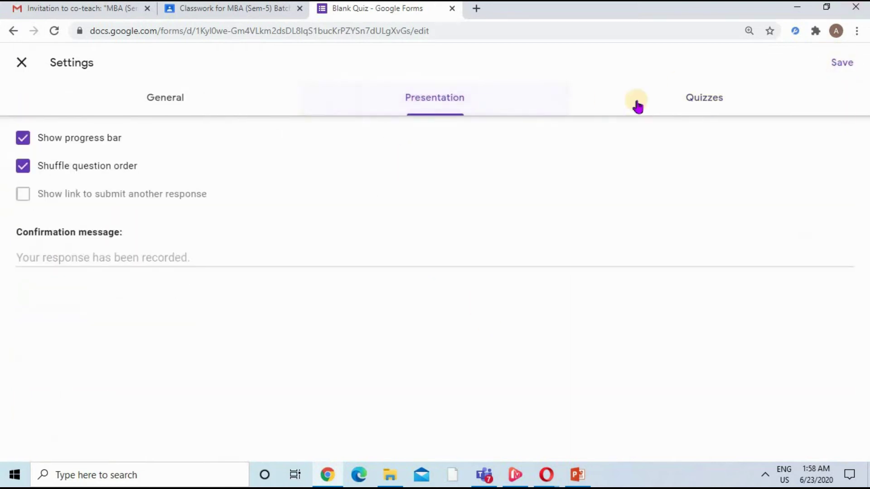
click(184, 96)
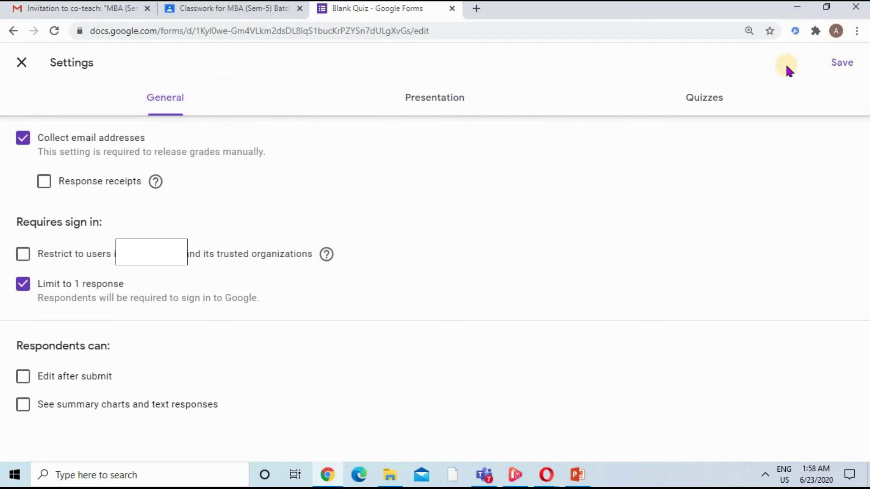
click(841, 62)
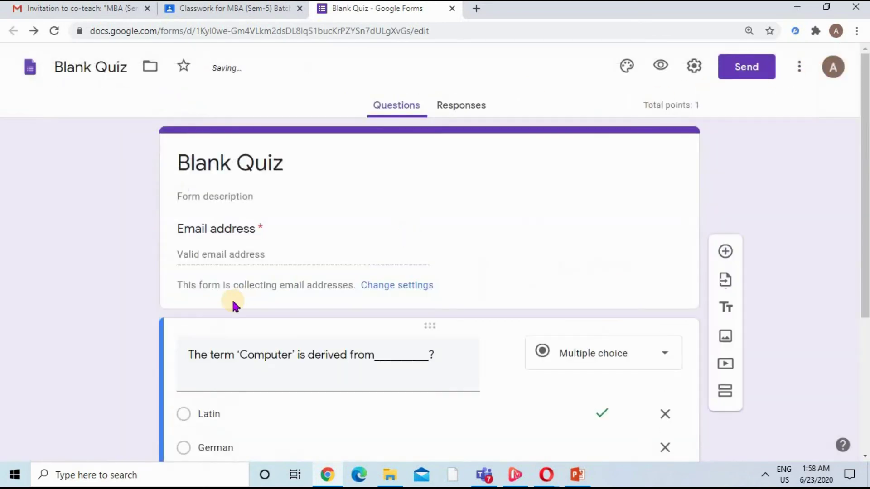
- Check the imported question, close the Blank Quiz form and assign Quiz 1 to the student
scroll(303, 169, down, 5)
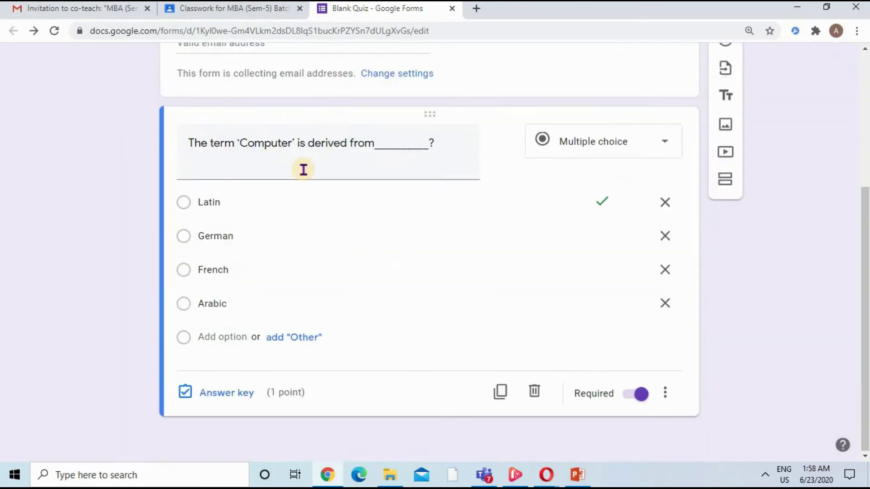
click(453, 9)
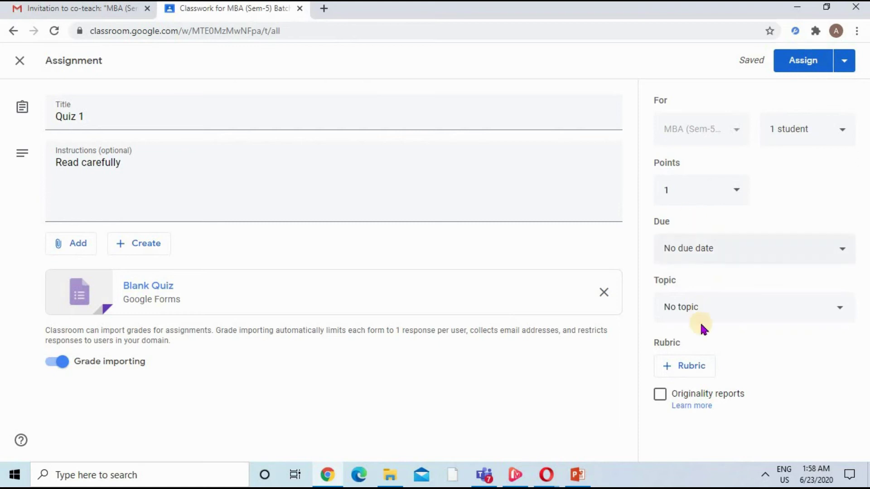
click(794, 63)
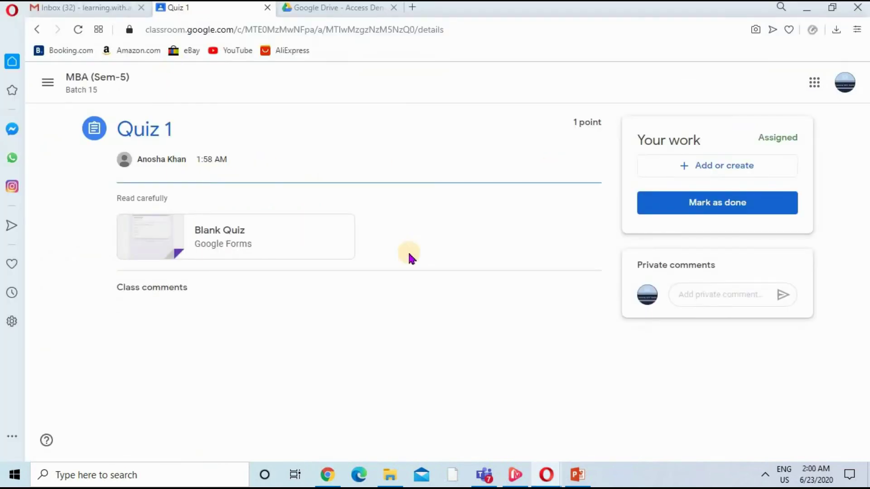
- As the student, fill in the Blank Quiz with the student's email and the answer "Latin", submit it and return to the assignment
click(215, 230)
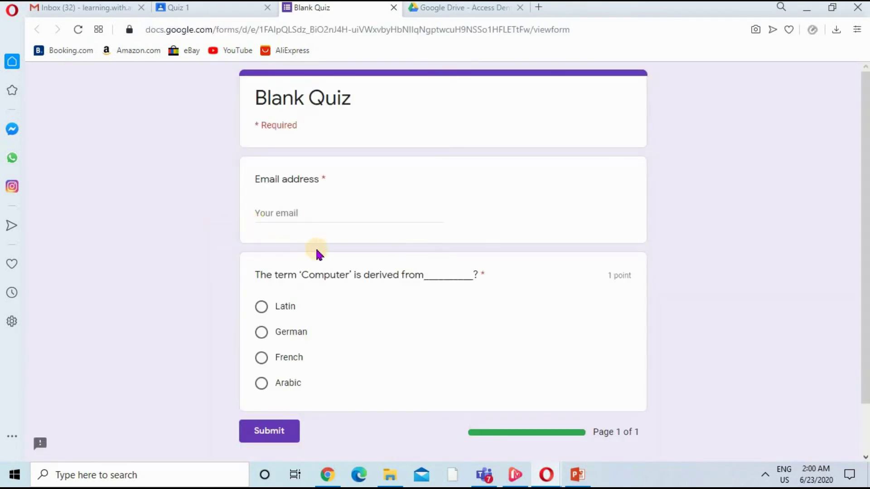
click(323, 211)
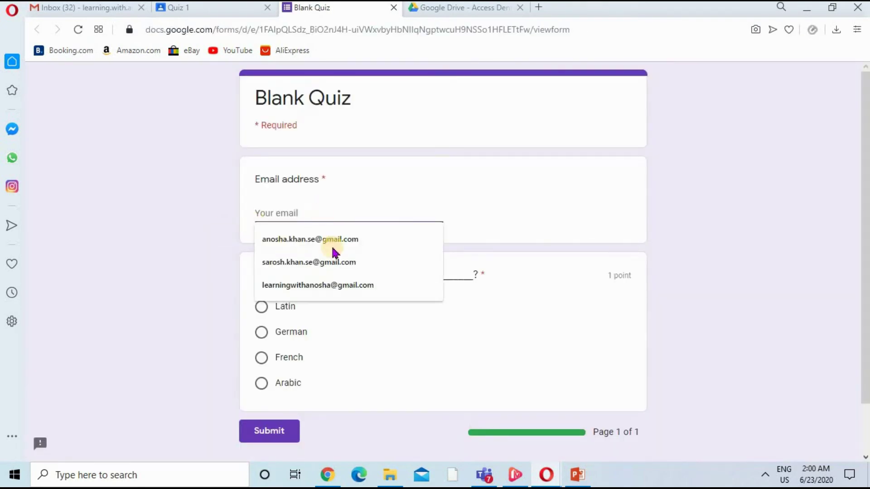
click(312, 286)
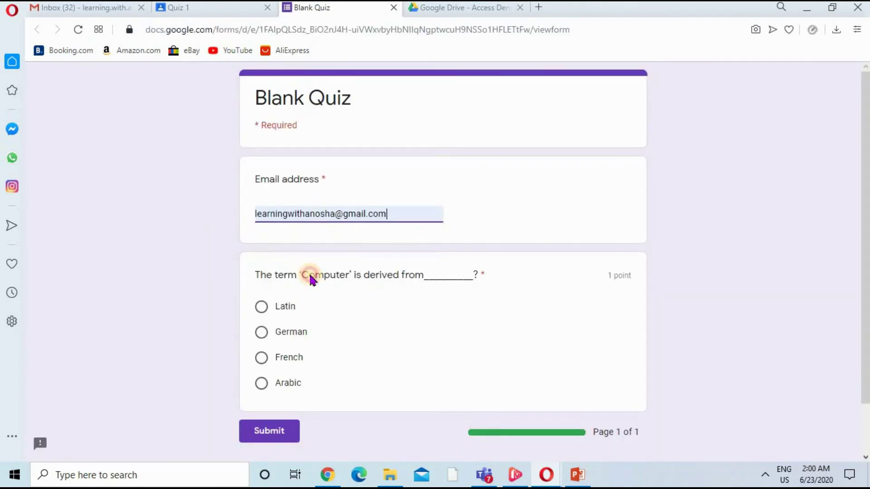
click(261, 307)
click(294, 428)
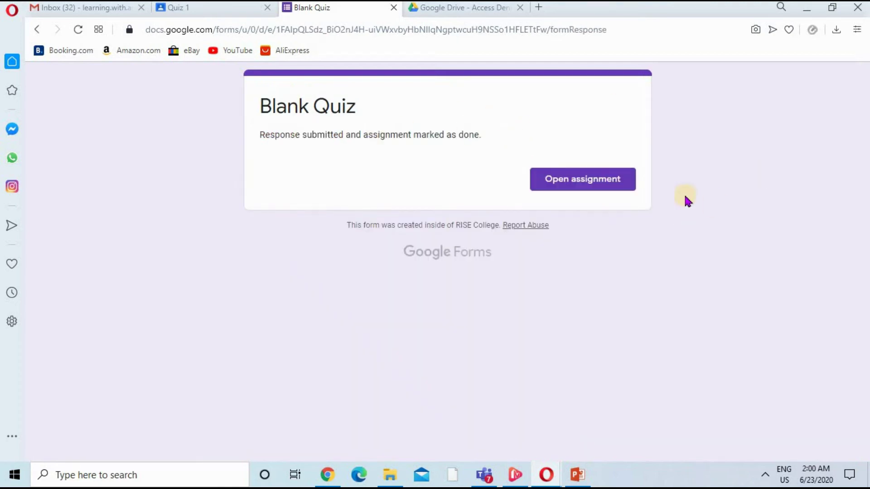
click(610, 185)
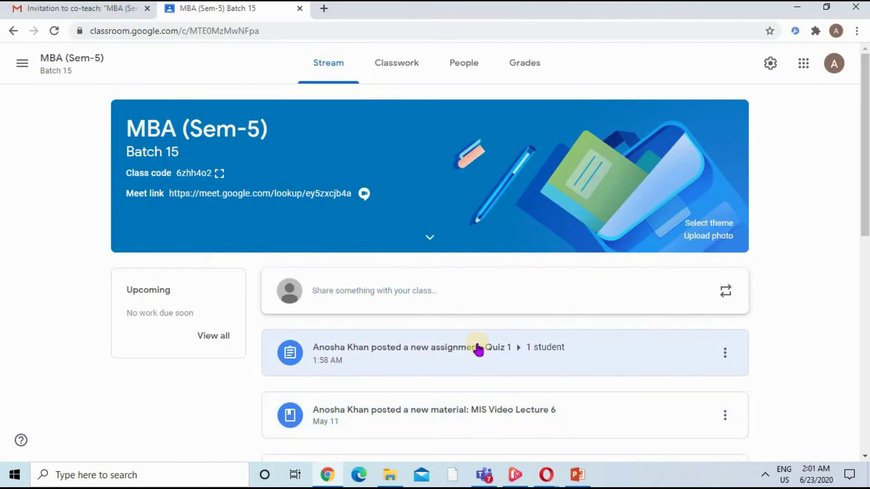
- As the teacher, open Quiz 1's student work and open the attached Blank Quiz form for editing
click(483, 358)
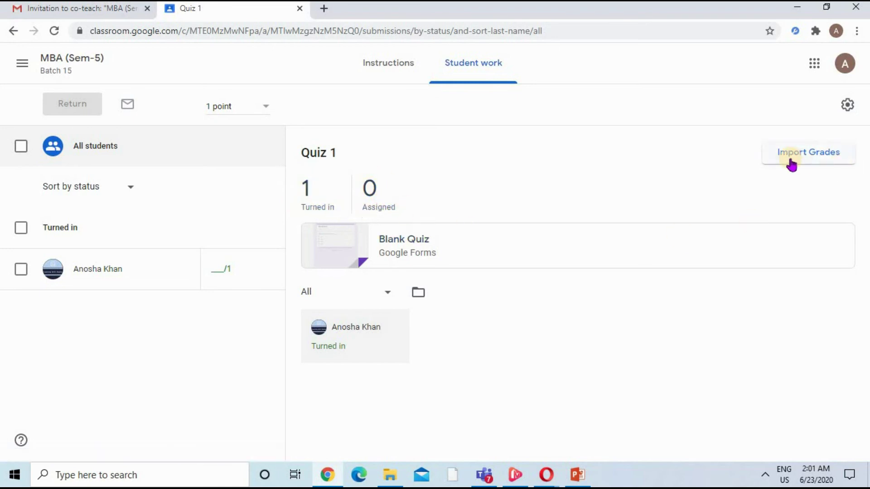
click(429, 247)
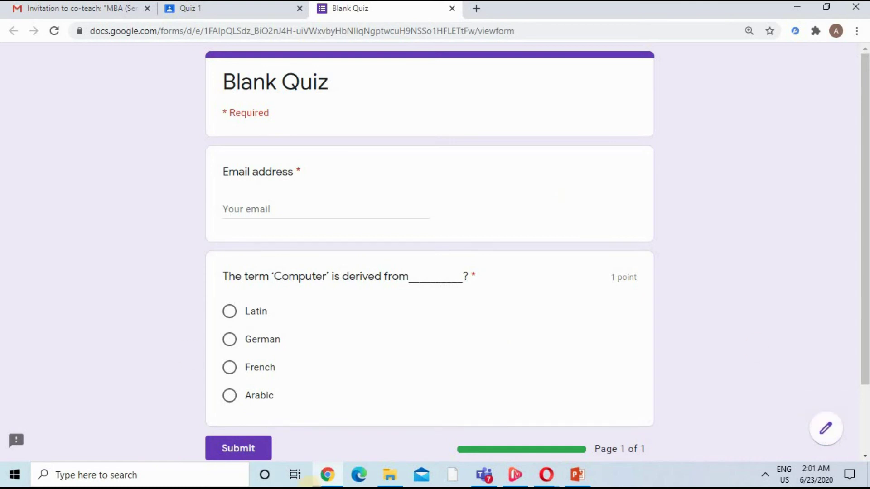
click(826, 428)
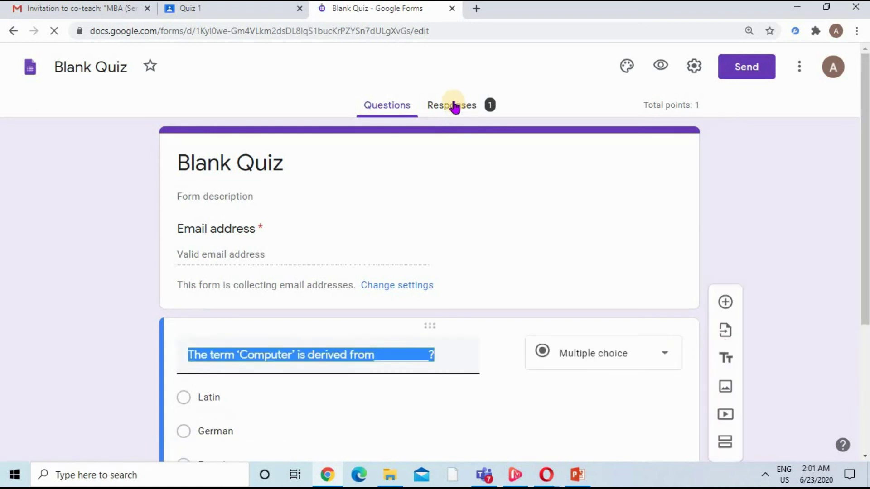
- Review the student's individual response to the Blank Quiz and release its score by email
click(454, 106)
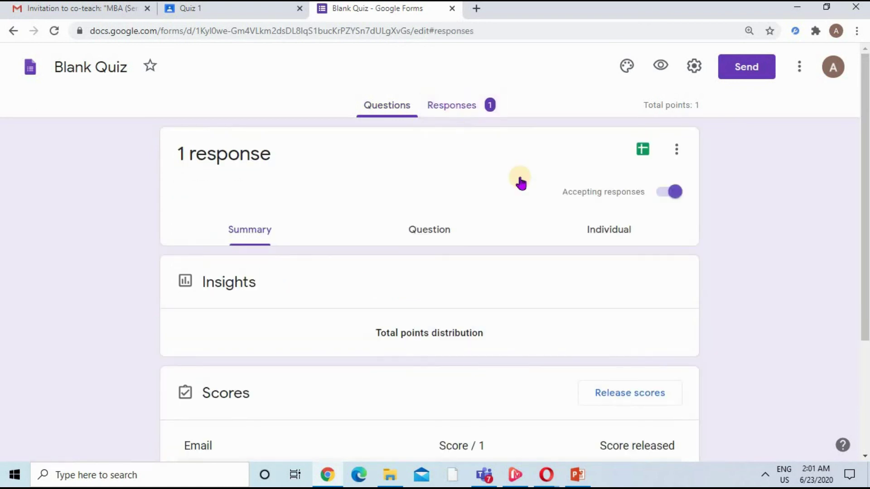
click(590, 228)
scroll(591, 231, down, 7)
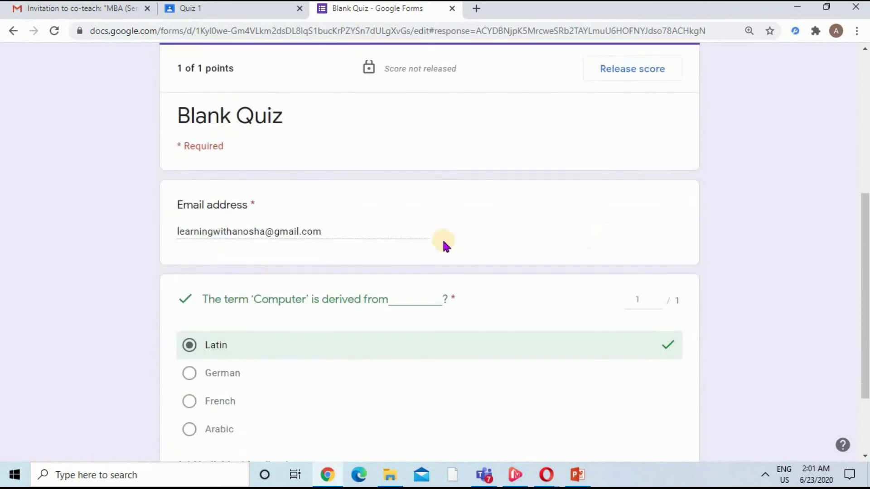
scroll(317, 245, up, 1)
scroll(189, 330, down, 3)
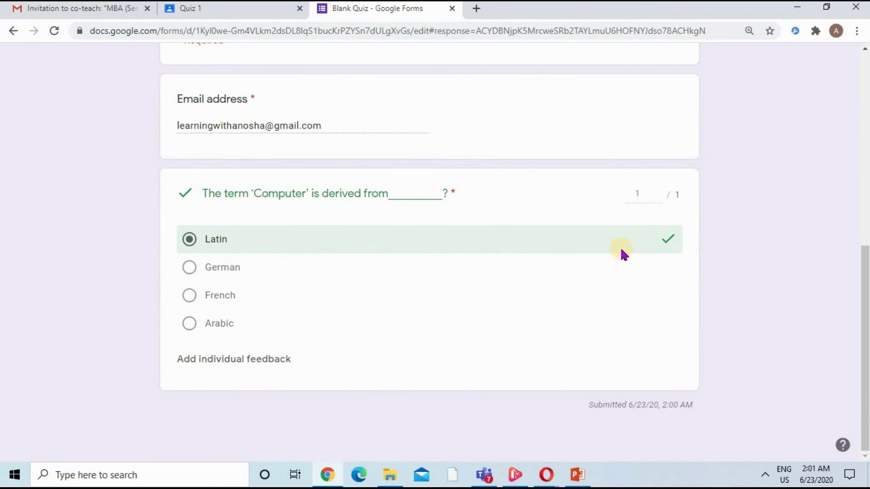
scroll(623, 254, up, 5)
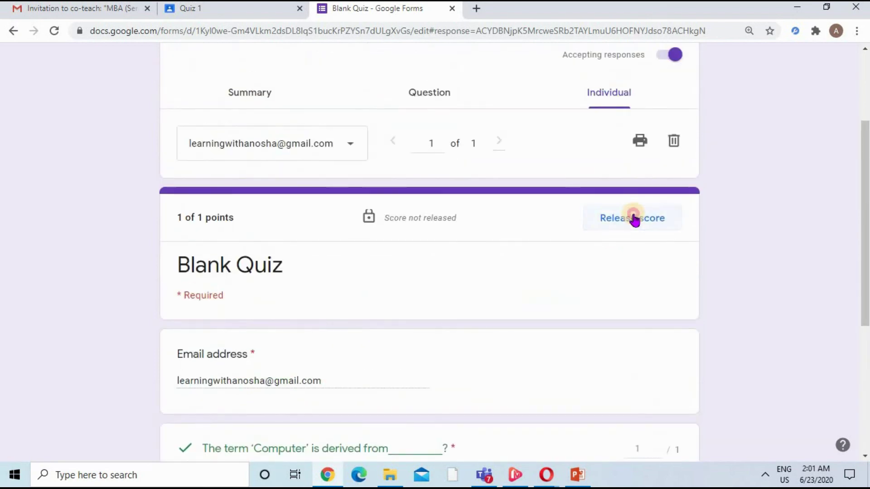
click(633, 219)
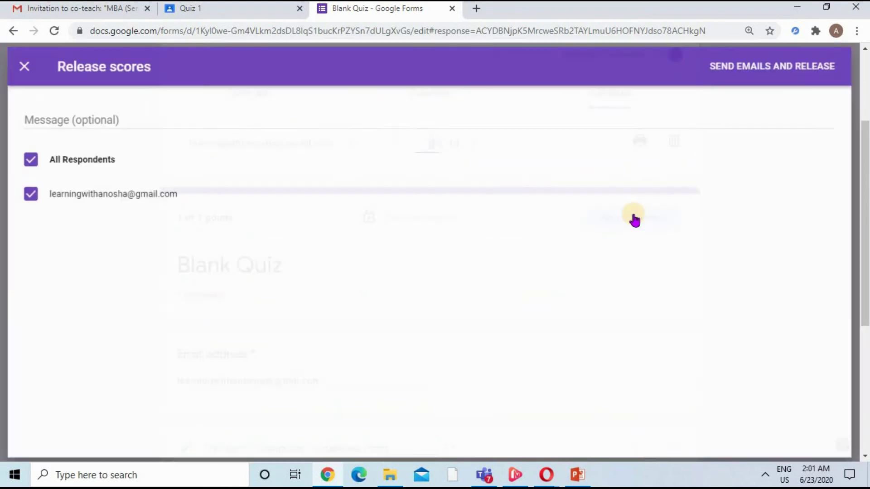
click(782, 68)
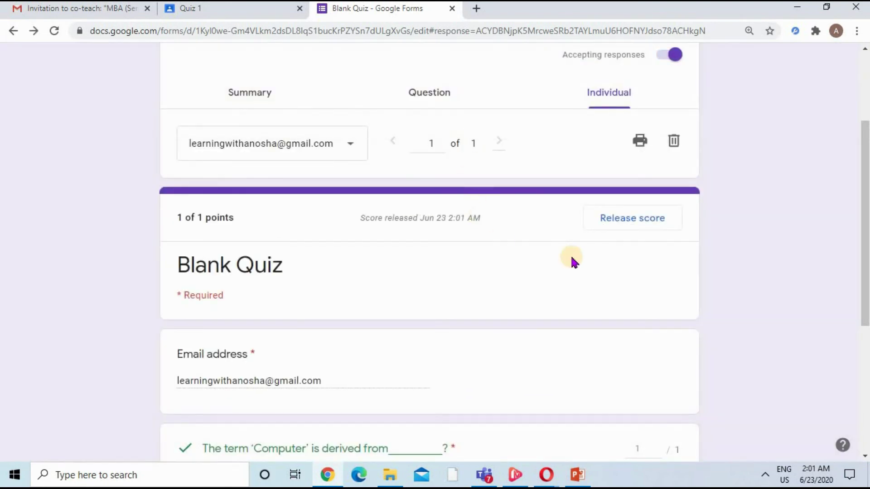
scroll(572, 263, up, 3)
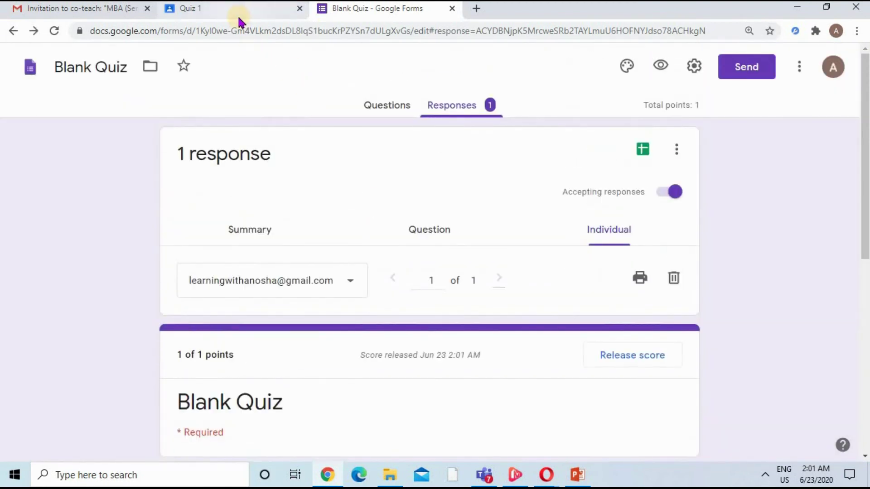
- Return to Quiz 1's student work in the classroom and import the grades from the form
click(238, 15)
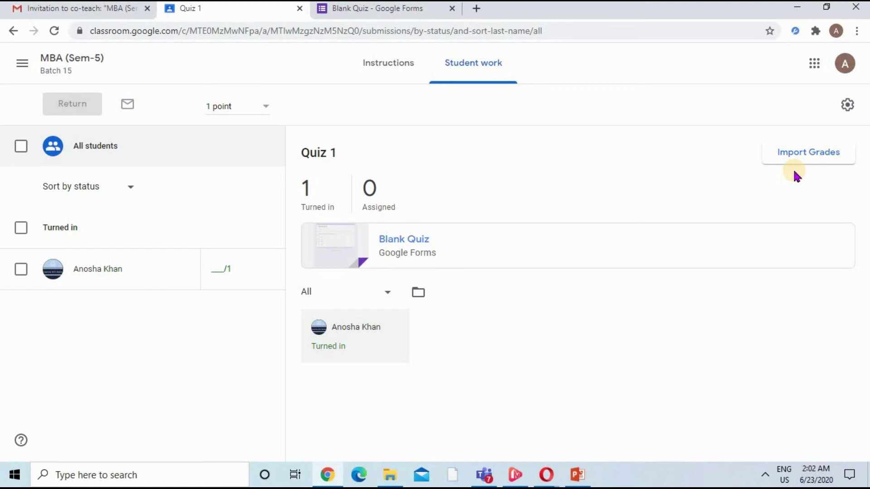
click(817, 164)
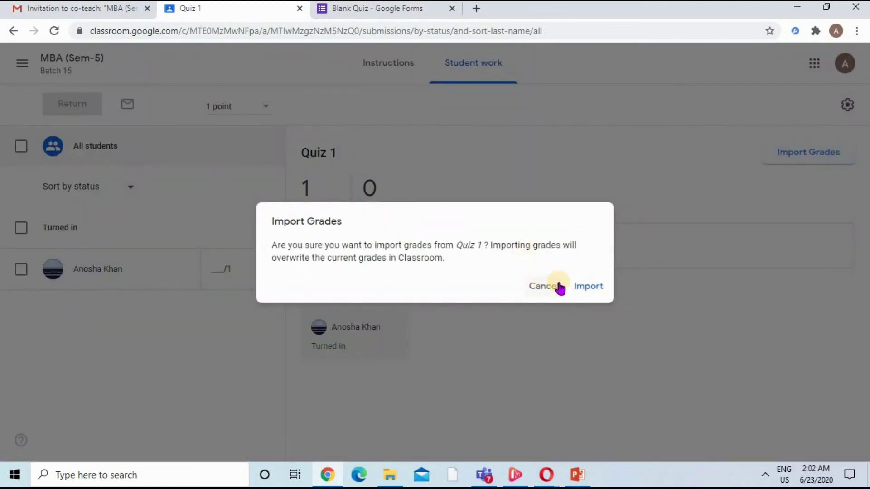
click(588, 287)
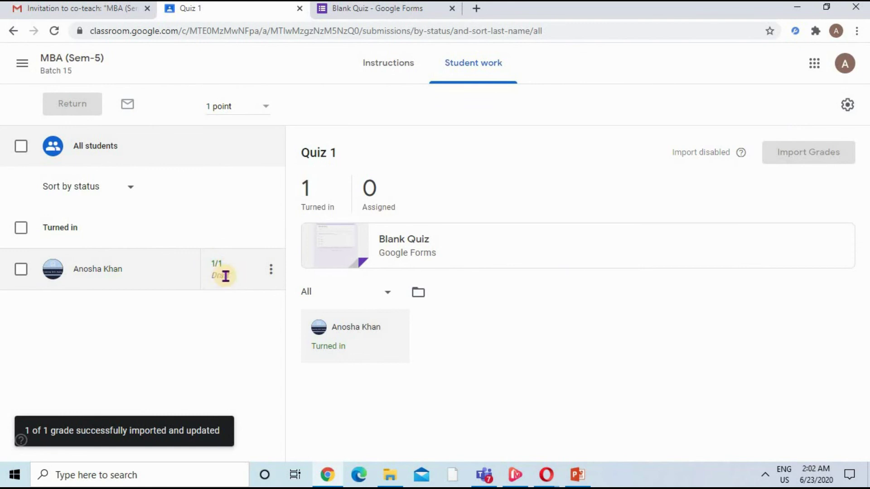
- Return the graded Quiz 1 to the student with the private comment "good"
click(21, 269)
click(80, 109)
click(349, 287)
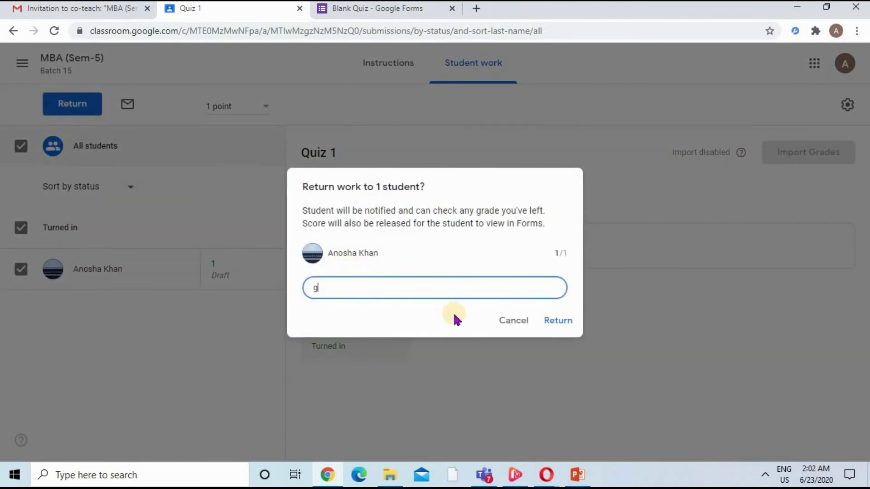
click(560, 321)
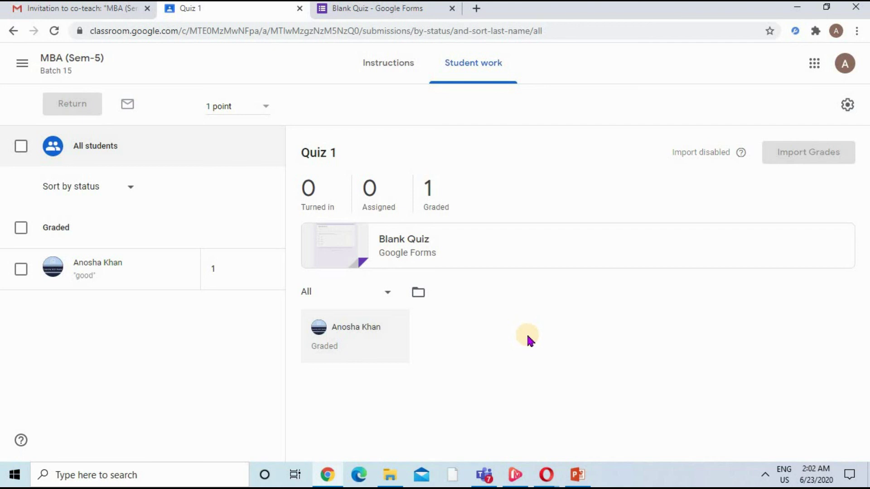
- Reopen the attached Blank Quiz form for editing, review its general settings and save them
click(455, 248)
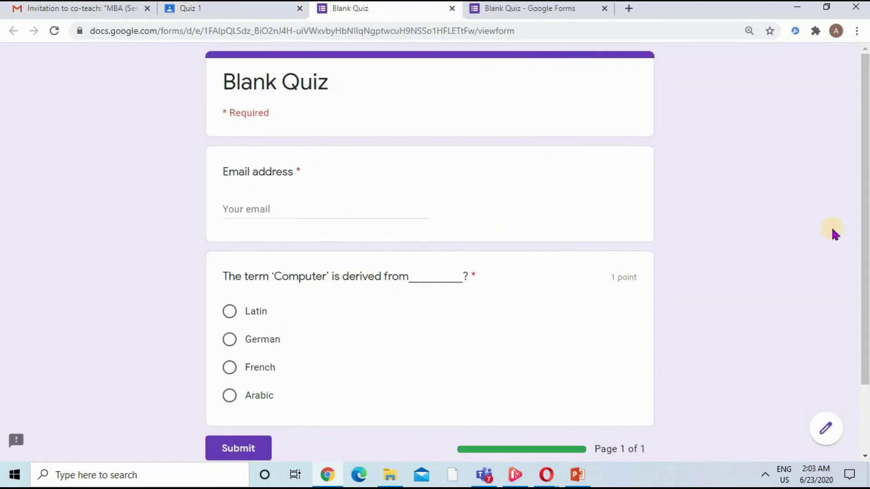
click(819, 431)
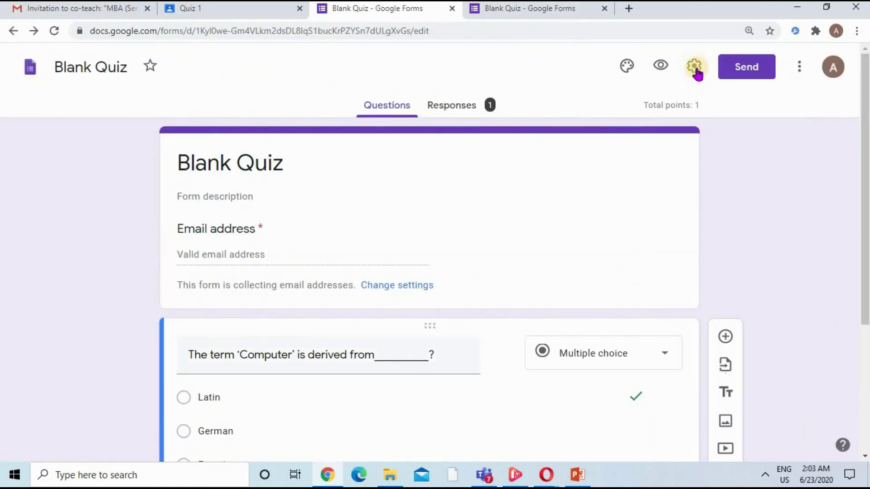
click(696, 69)
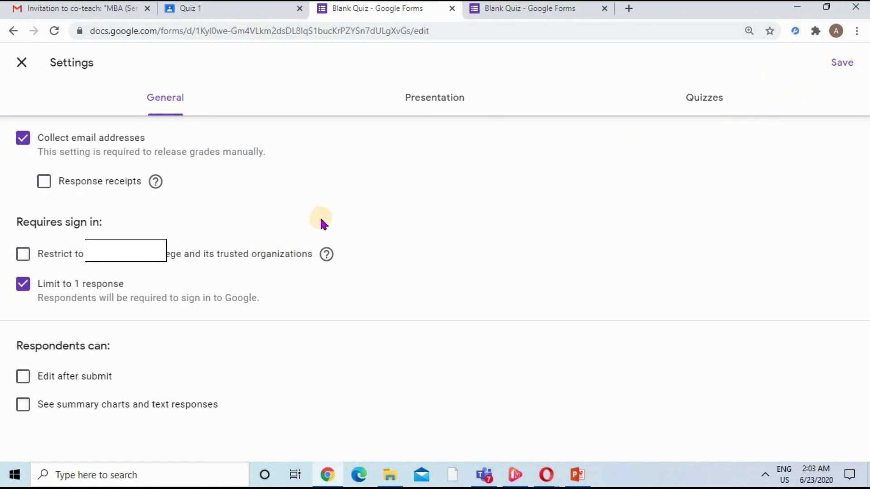
click(847, 64)
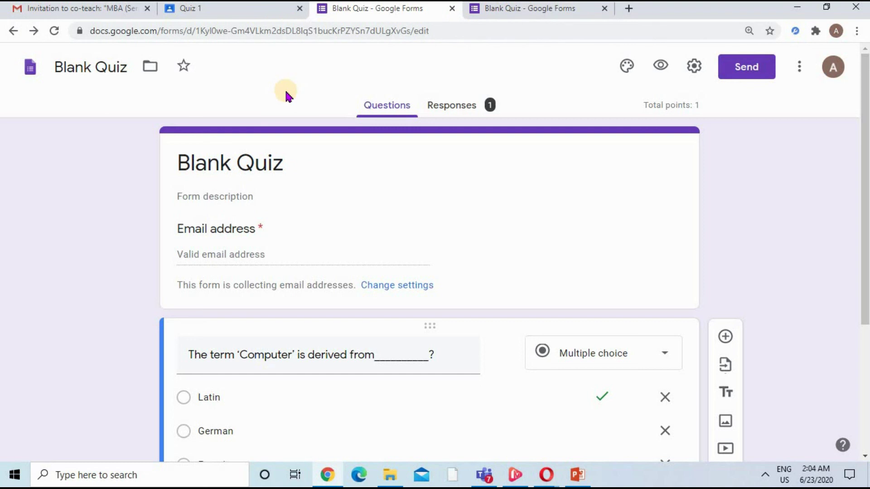
- Switch to the student's Quiz 1 page in Opera and check the returned grade and private comment
key(alt+Tab)
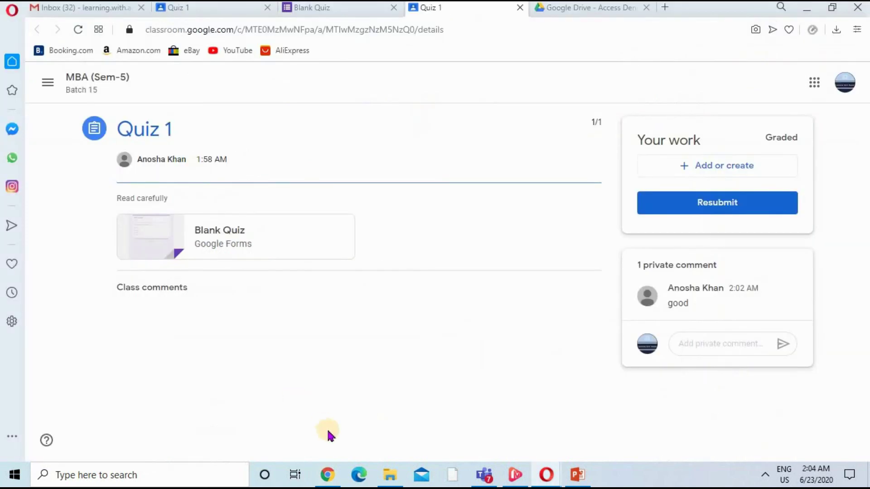
drag(693, 303, 647, 299)
drag(602, 120, 563, 175)
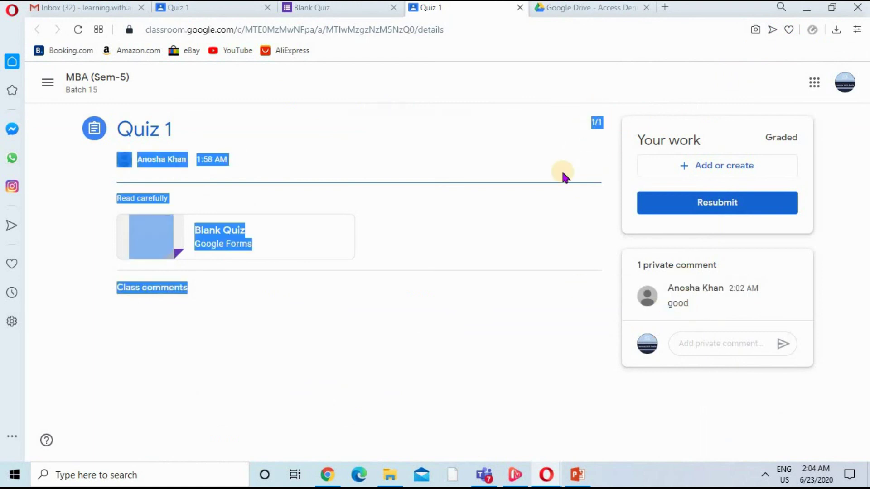
click(597, 154)
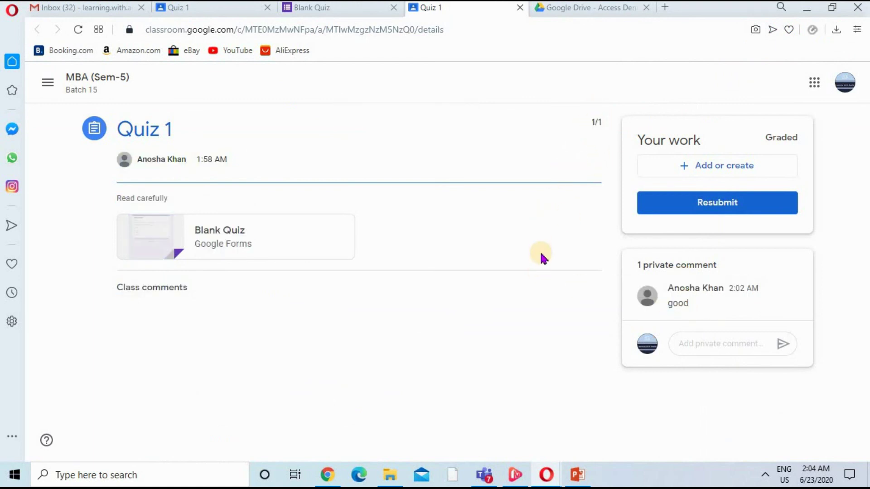